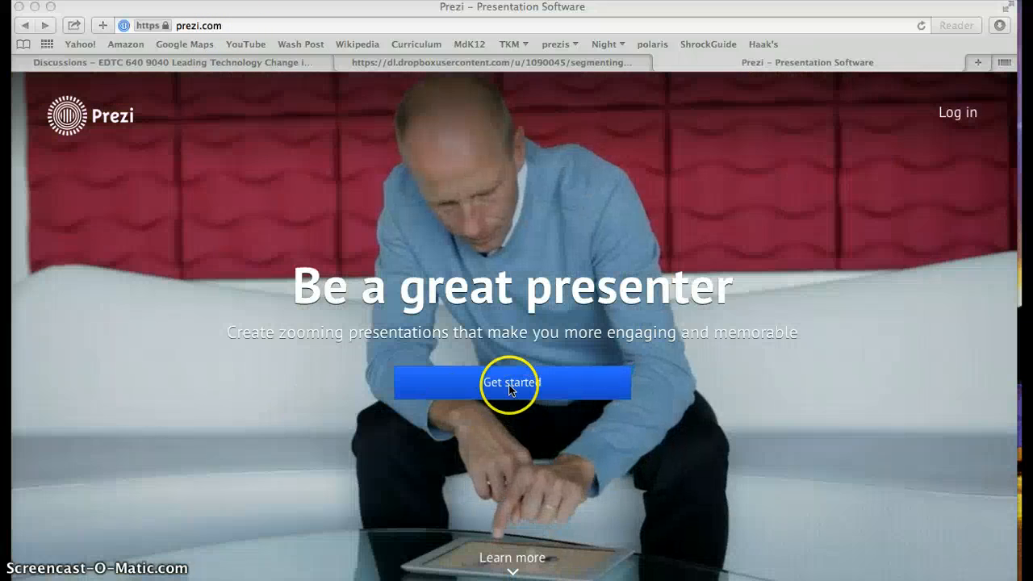
- Open the student/teacher registration form for the free Edu Enjoy education licence
click(508, 384)
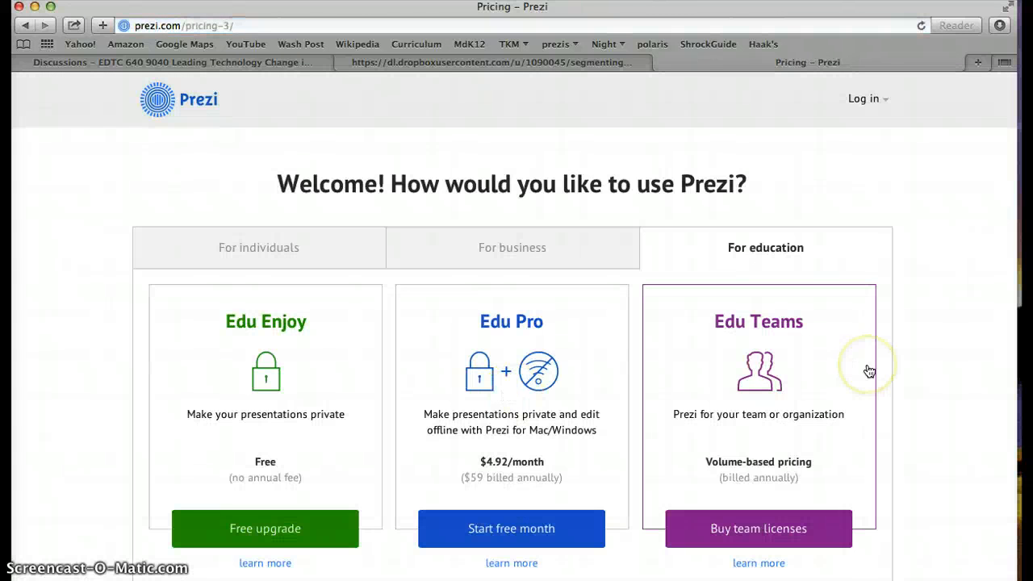
scroll(942, 365, down, 2)
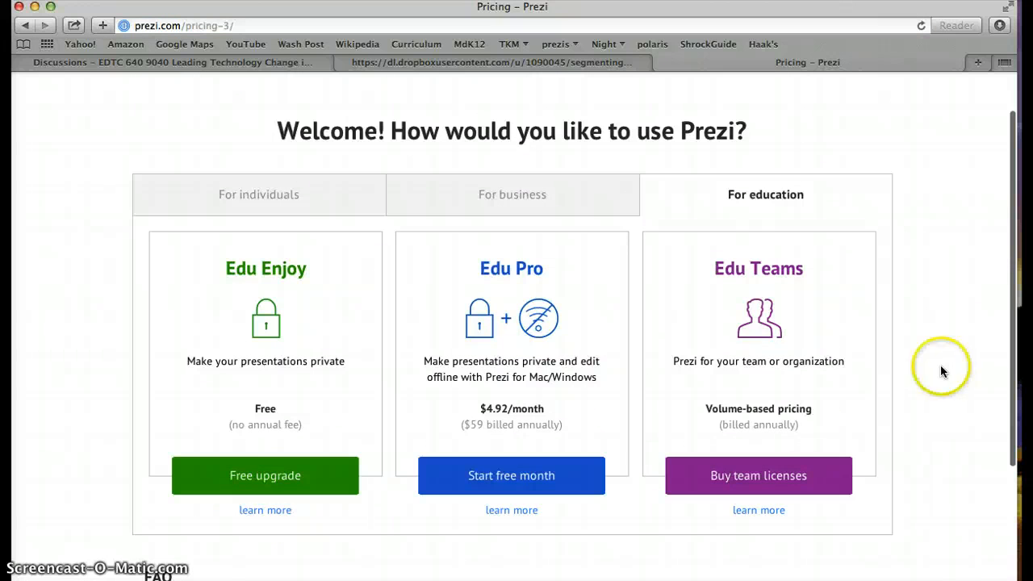
click(275, 480)
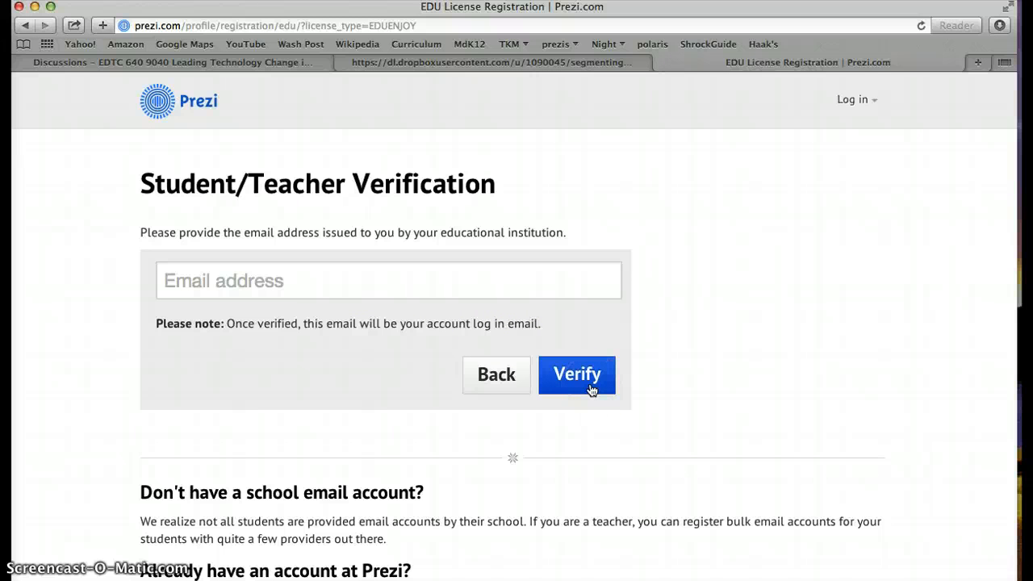
click(406, 278)
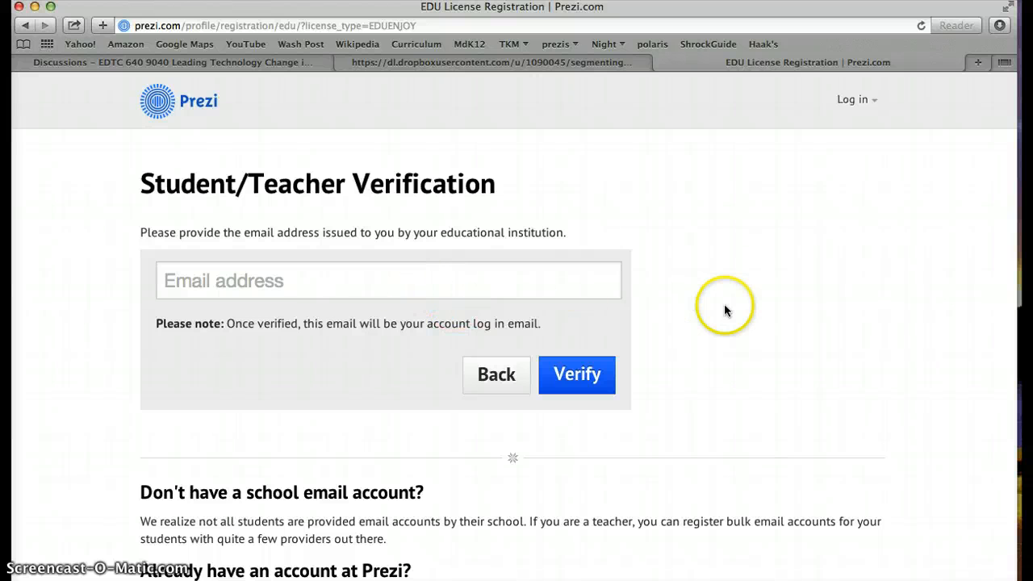
- Open the login page and log in to the existing Prezi account
click(857, 100)
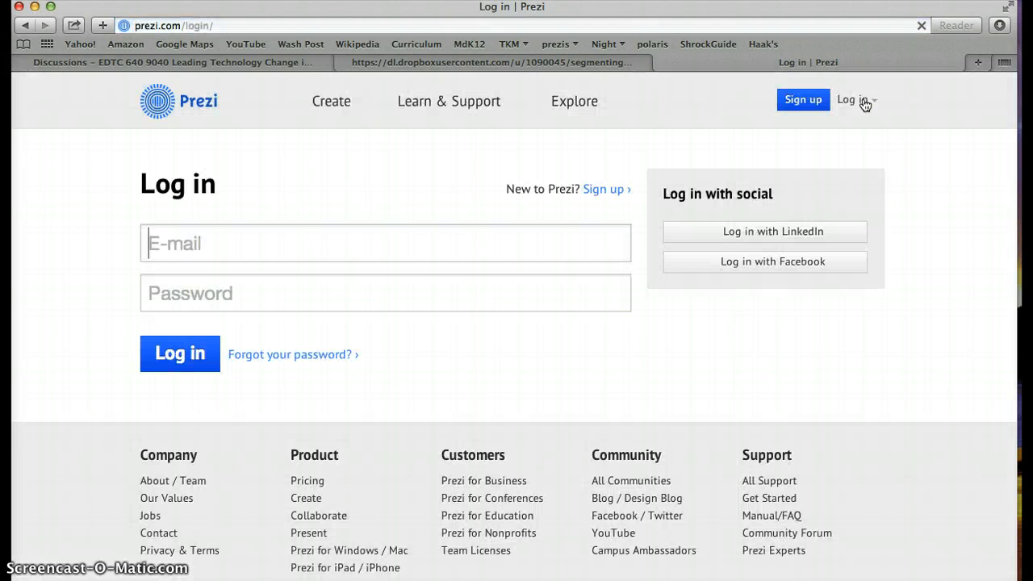
click(180, 356)
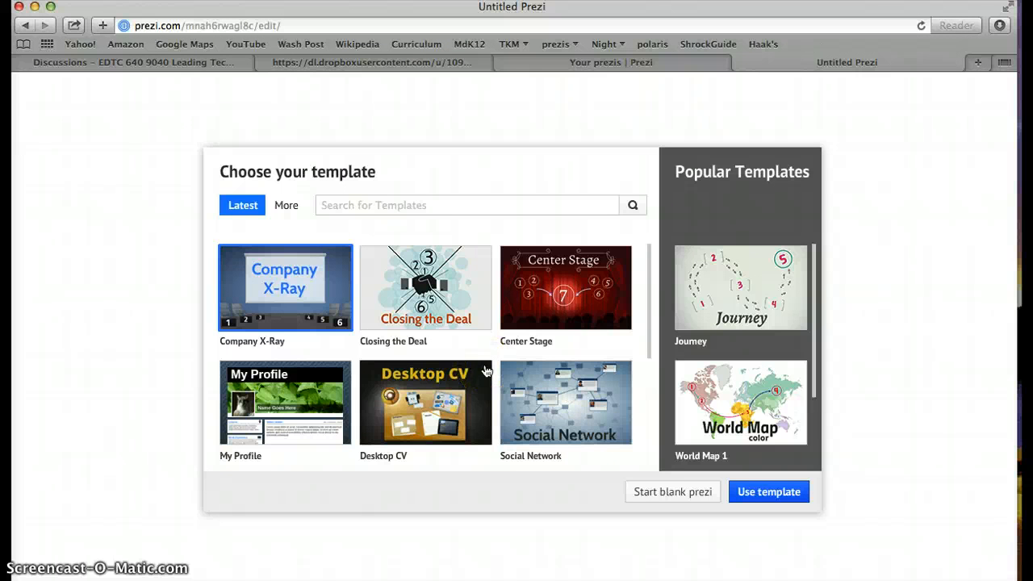
- Look through the latest and additional templates and start the new prezi from the Blank template
scroll(486, 370, down, 3)
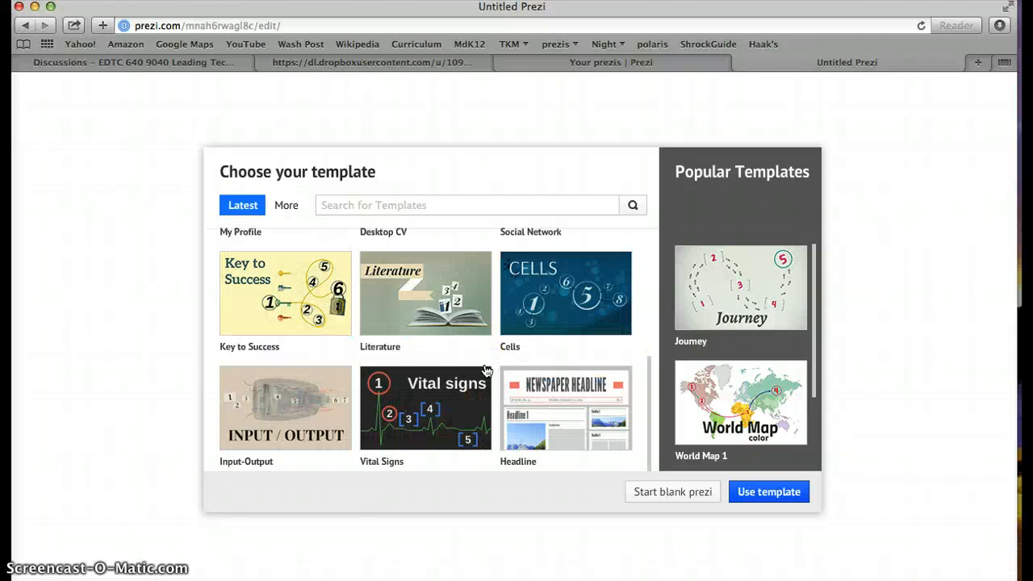
scroll(486, 371, up, 3)
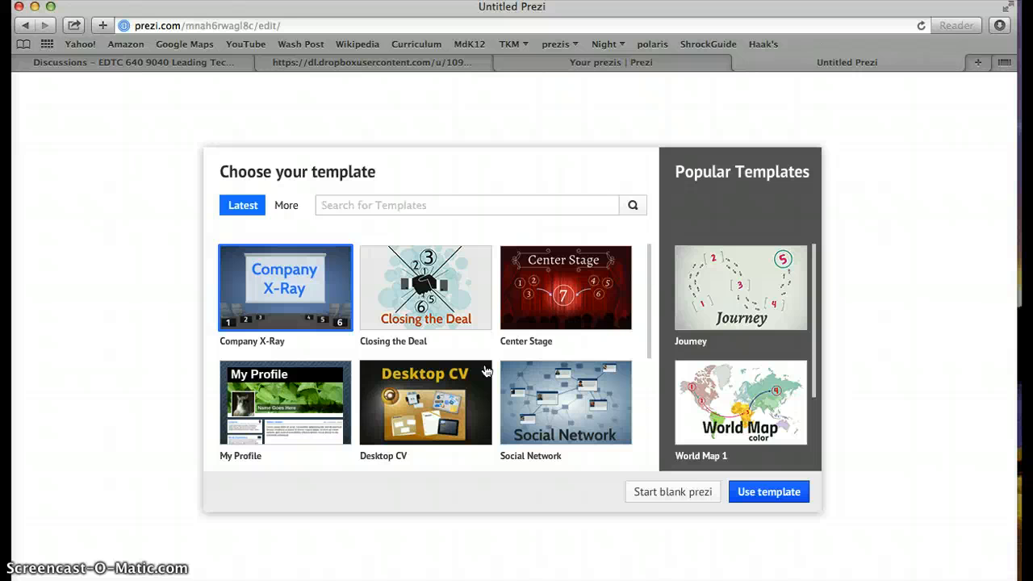
click(288, 206)
scroll(461, 300, down, 10)
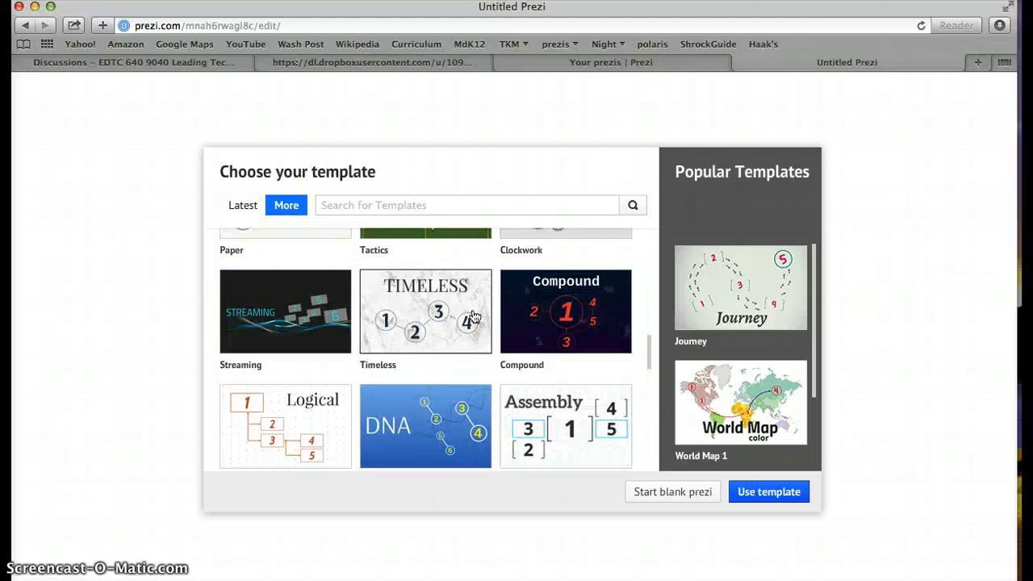
scroll(475, 317, down, 5)
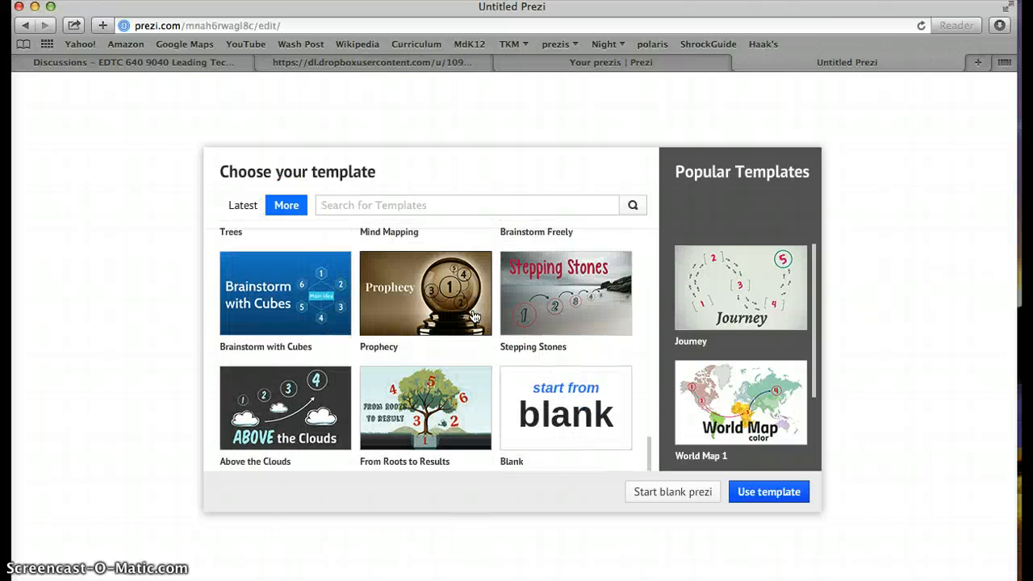
click(571, 402)
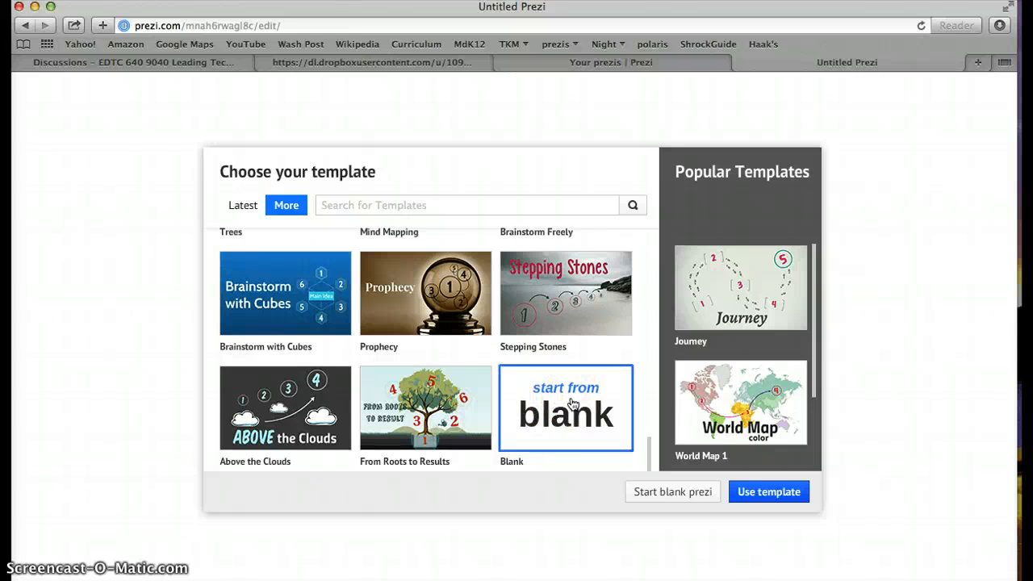
click(737, 498)
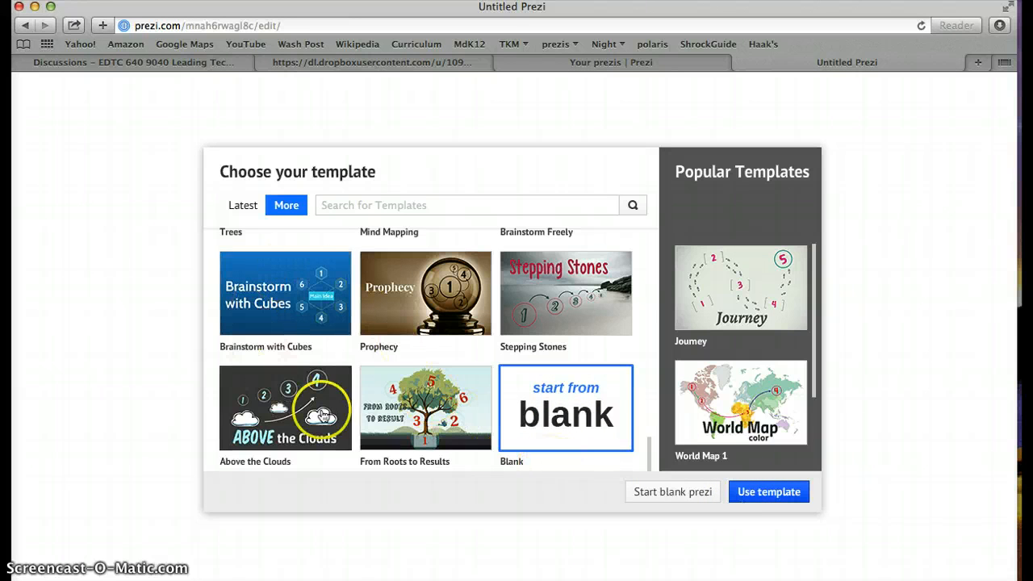
click(789, 492)
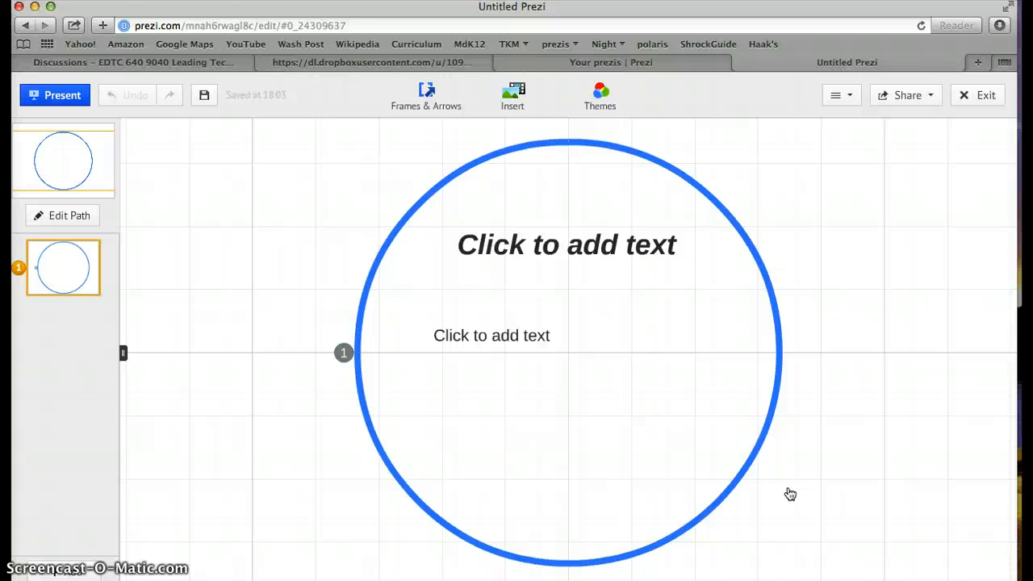
- Delete the default blue circle frame with its placeholder texts from the canvas
click(803, 483)
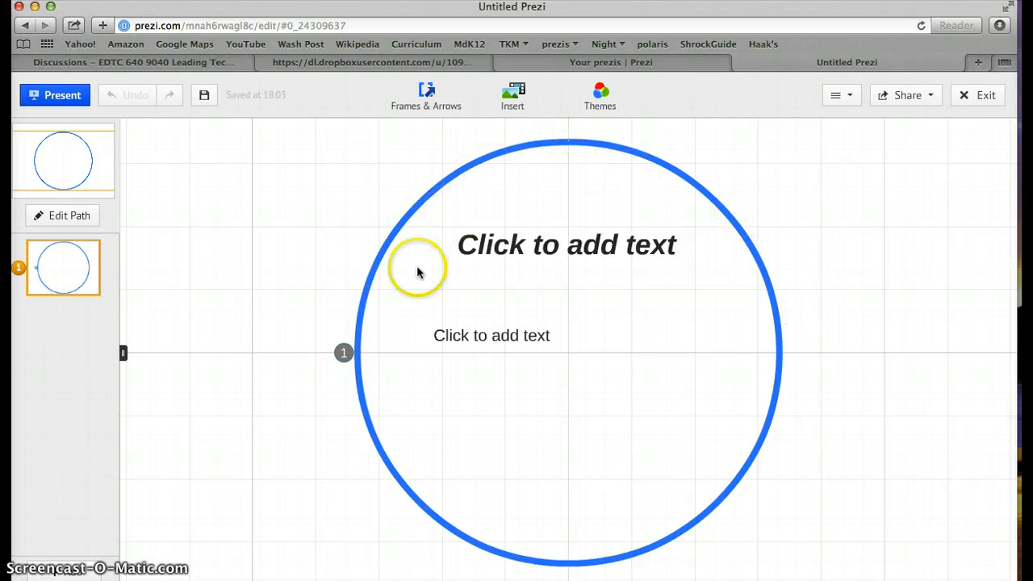
click(577, 251)
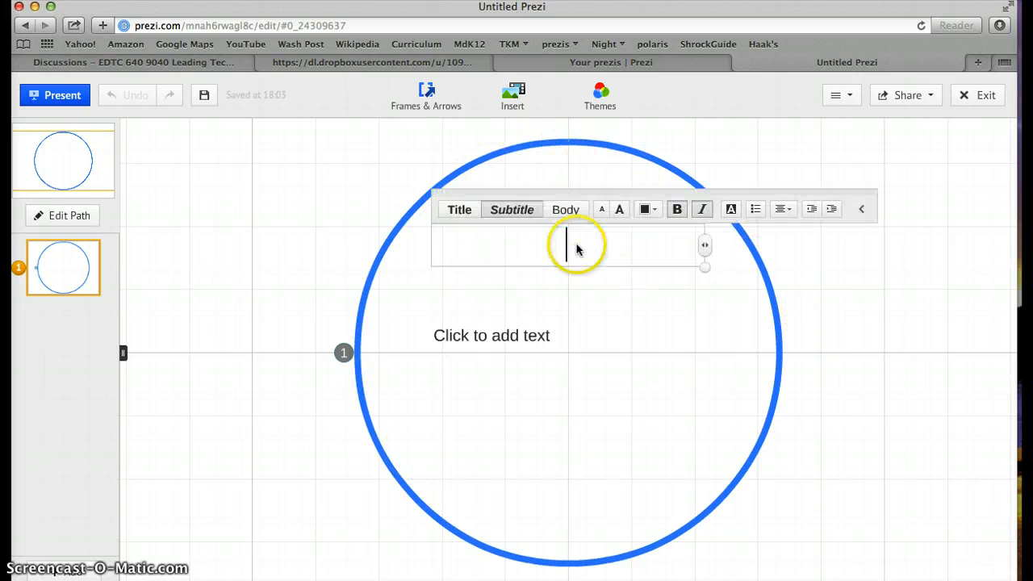
click(488, 336)
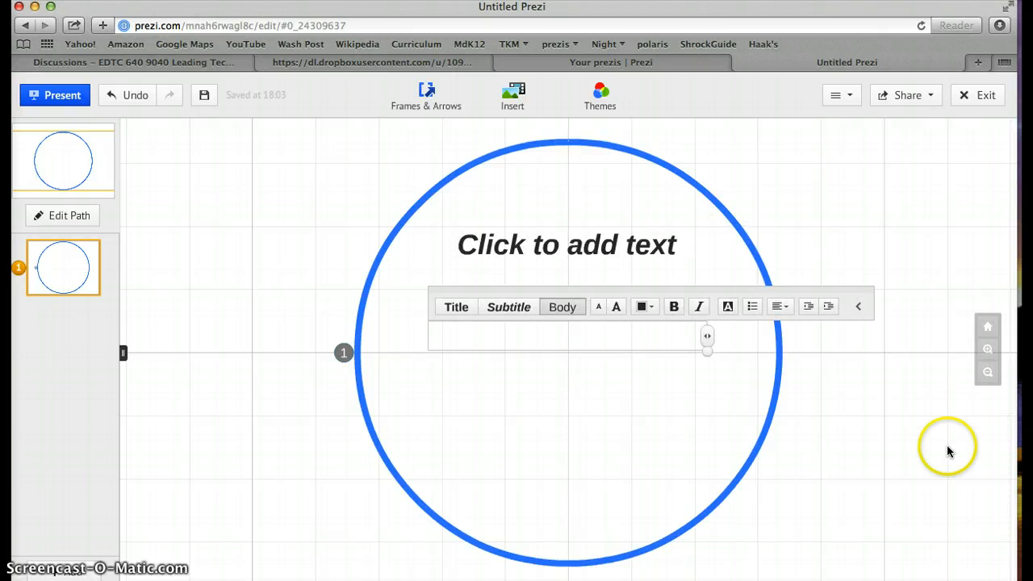
click(878, 429)
click(775, 361)
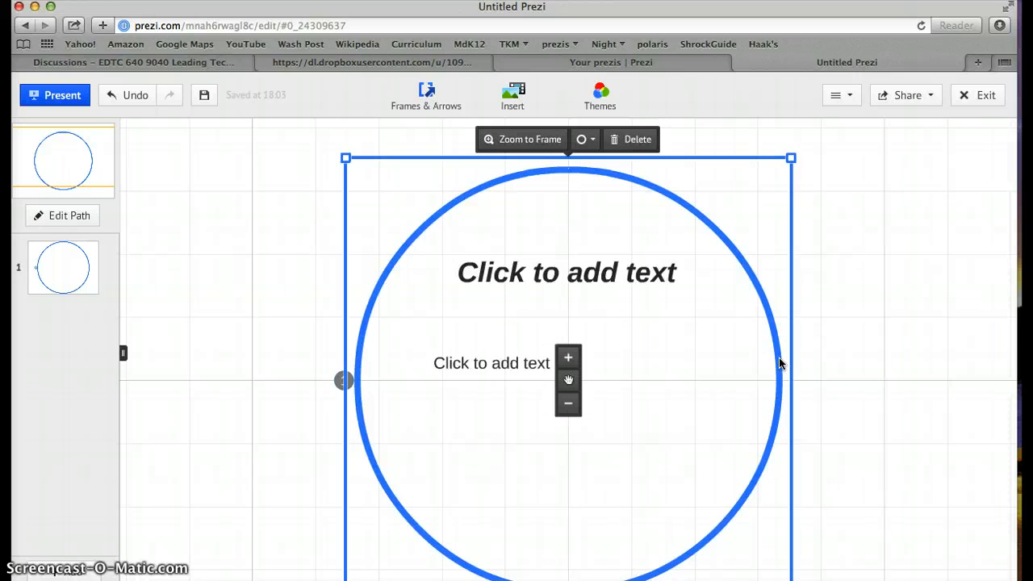
click(634, 139)
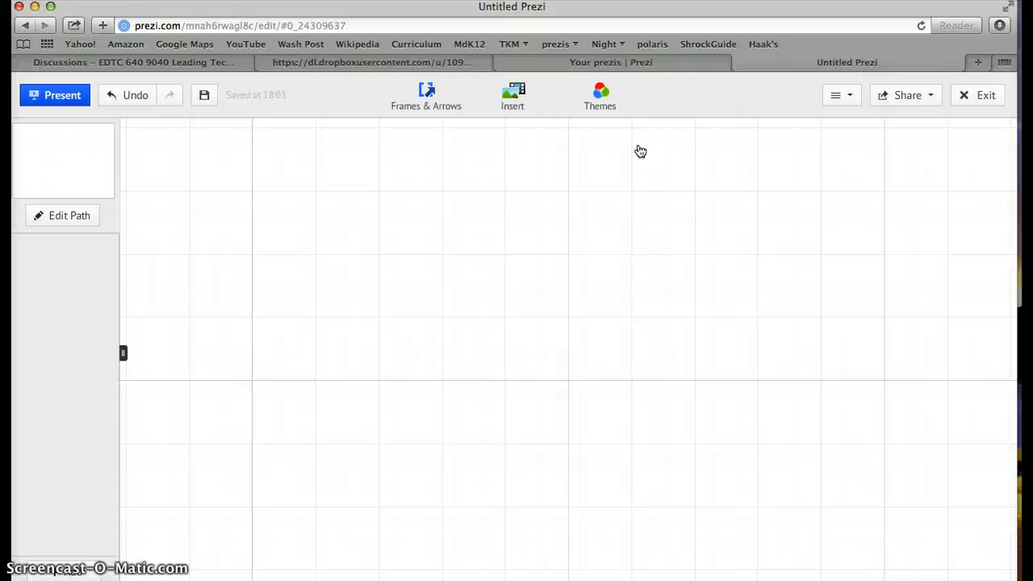
- Add a text in the Title style reading "This is My Title" in the upper part of the canvas
double_click(407, 178)
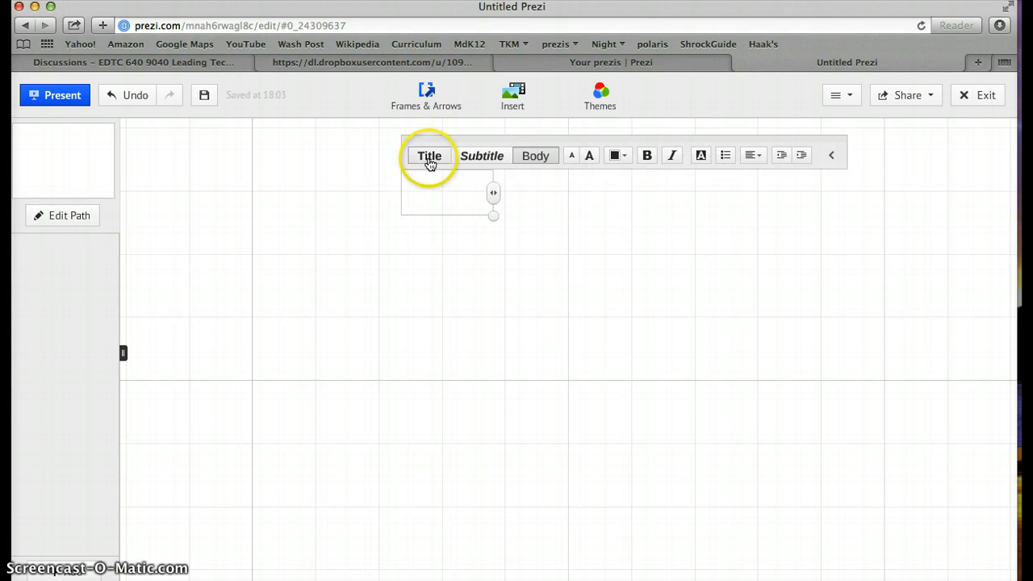
click(473, 162)
click(535, 158)
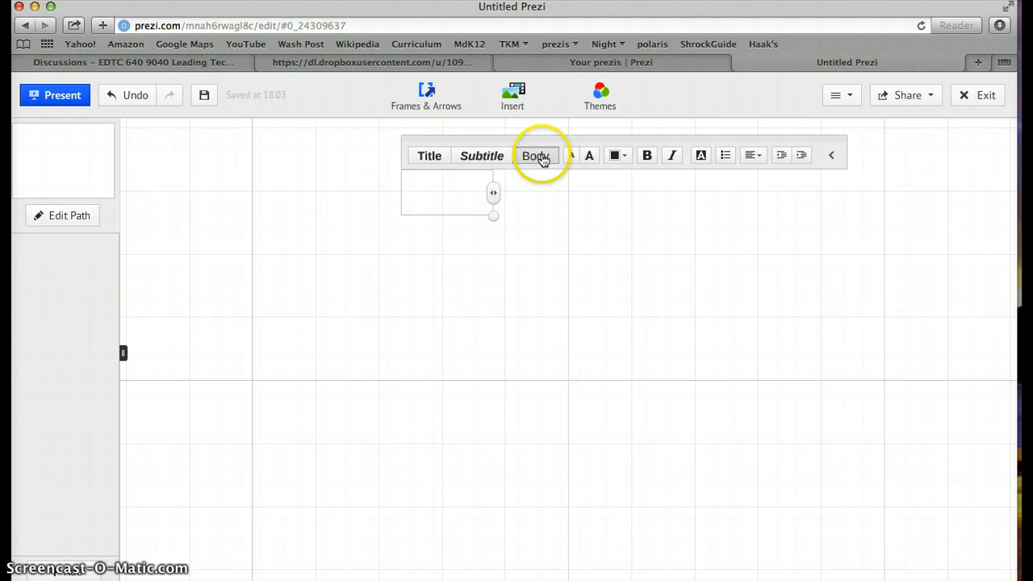
click(440, 159)
text(This is)
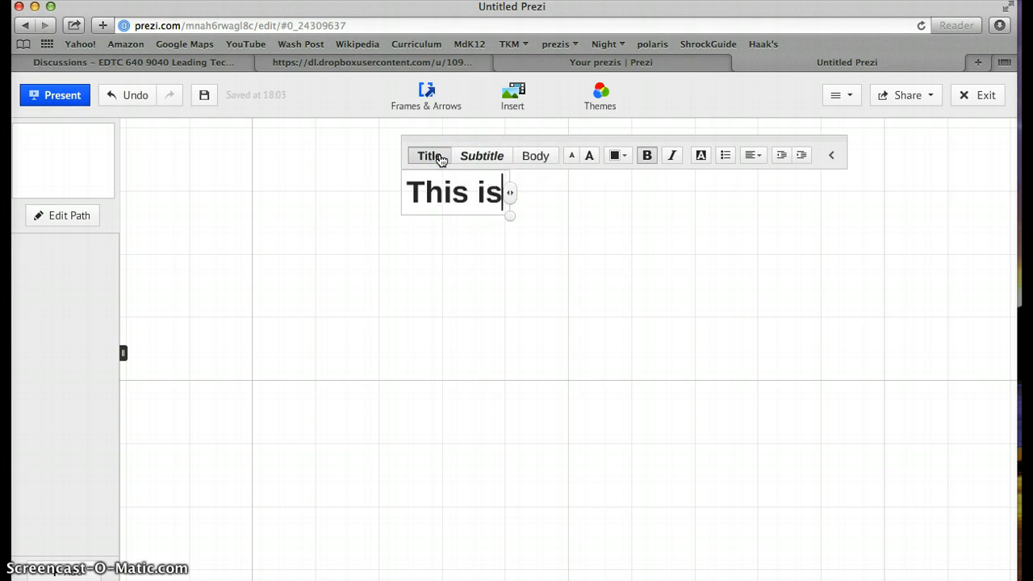
text( my Title)
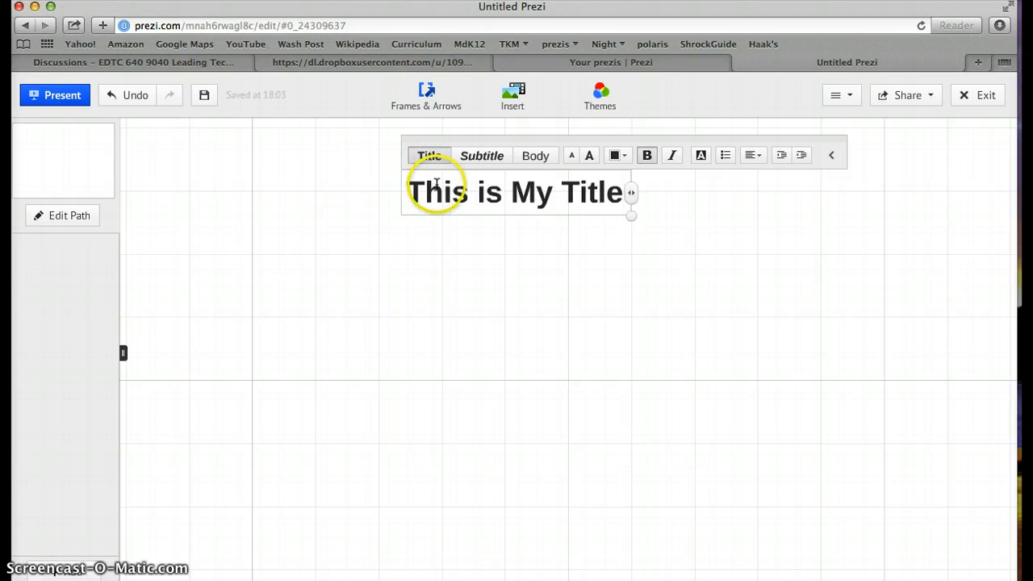
- Capitalise "is" so the title reads "This Is My Title", and move the title to the upper centre of the canvas
click(487, 198)
key(BackSpace)
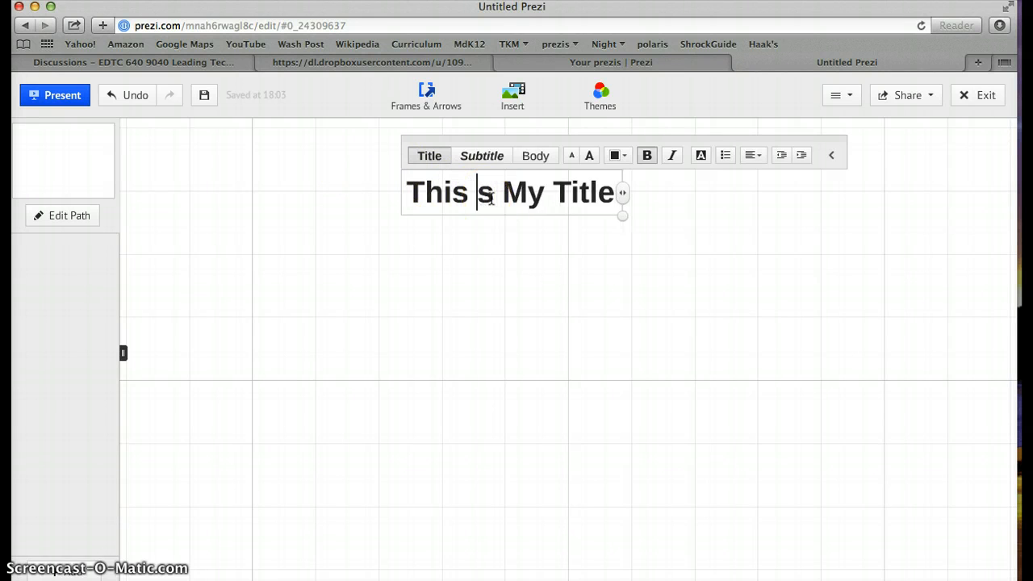
text(I)
click(649, 264)
drag(546, 191, 606, 169)
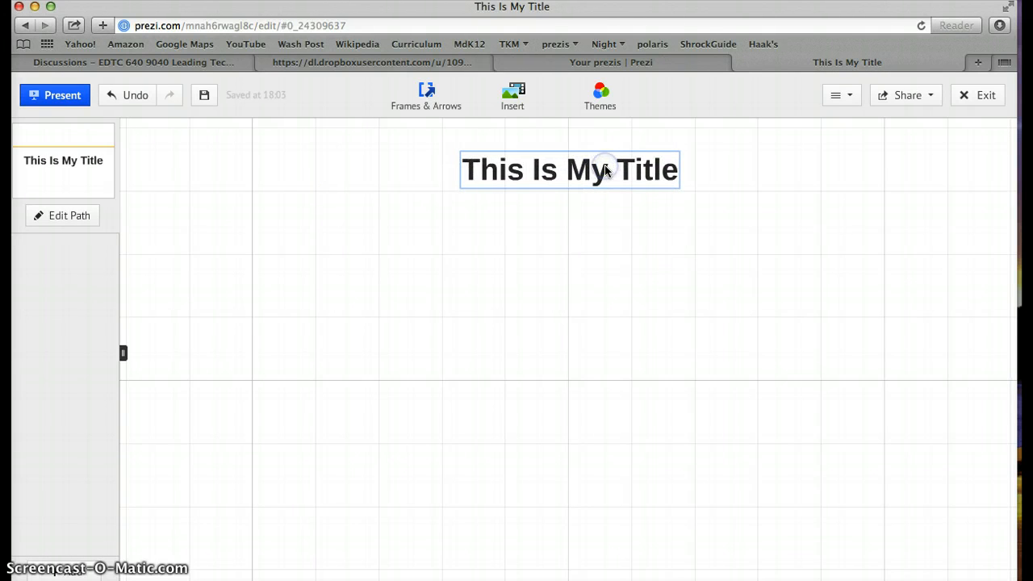
click(557, 219)
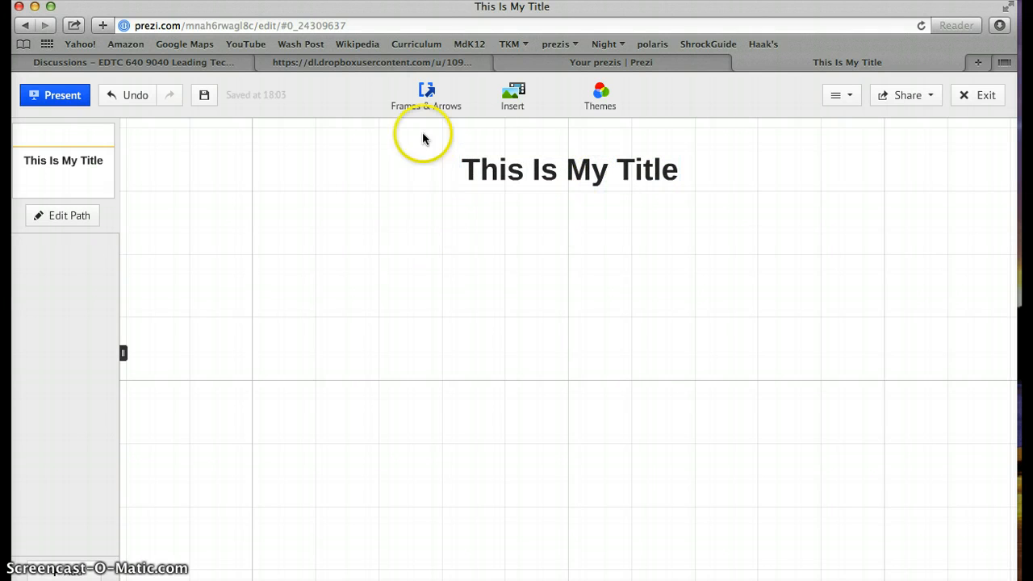
- Add a text in the Subtitle style reading "Subtitle" below the title and align it centrally under the title
double_click(492, 214)
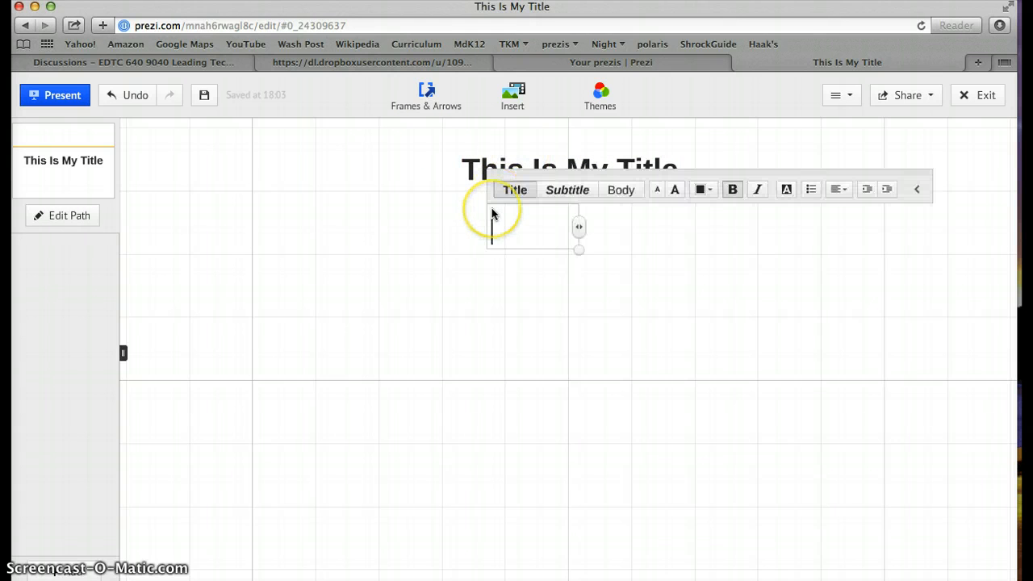
click(569, 190)
text(Subtitie)
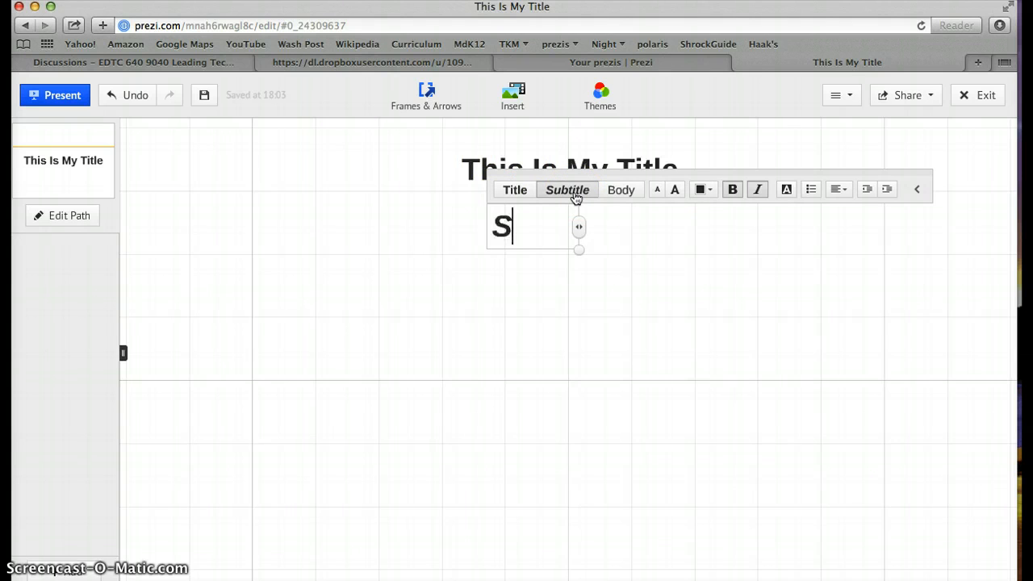
key(BackSpace)
key(BackSpace)
text(le)
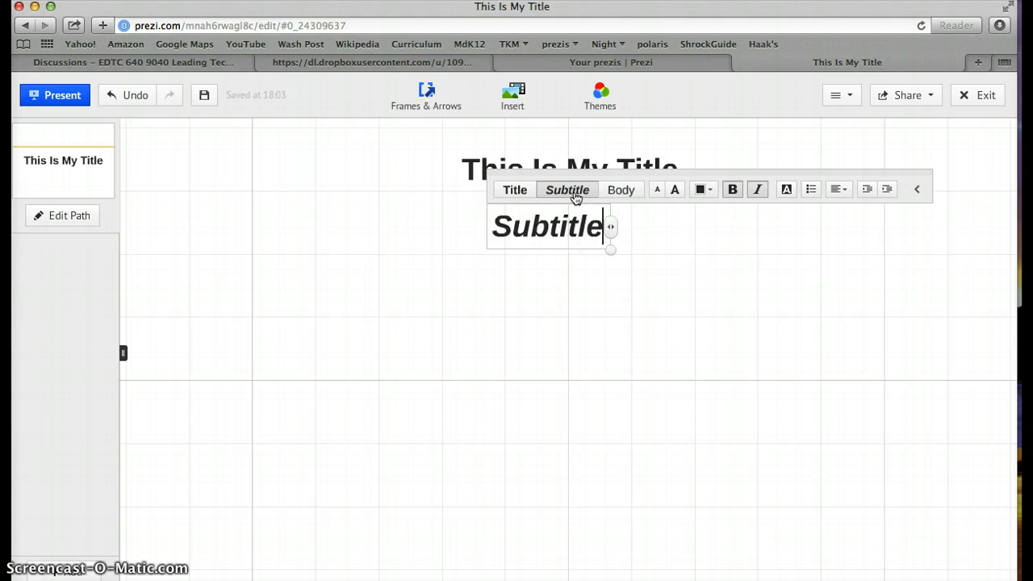
click(537, 283)
drag(553, 233, 570, 232)
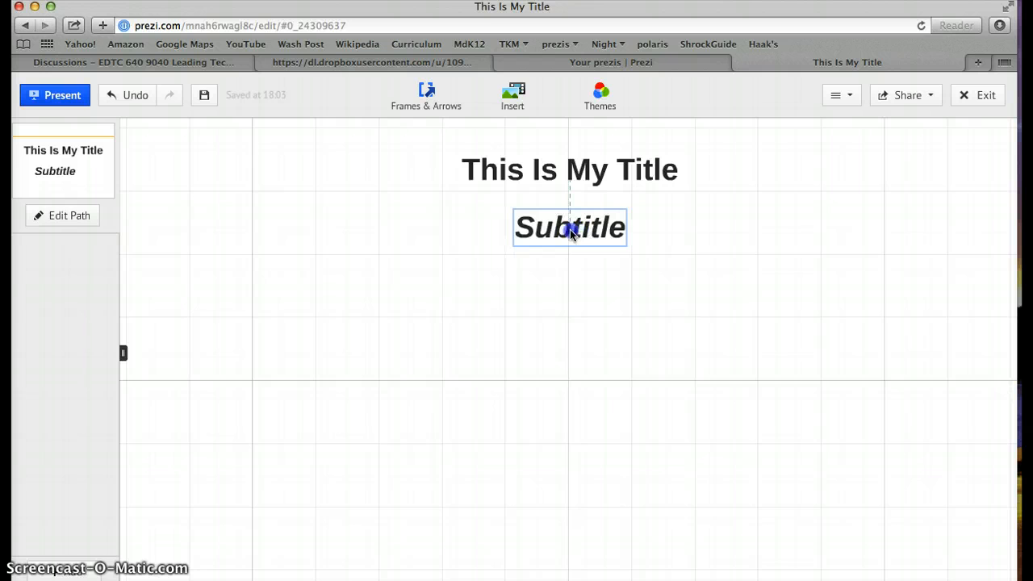
drag(531, 233, 578, 231)
click(541, 300)
- Add a text in the Body style reading "Body text goes here" below the subtitle
click(492, 292)
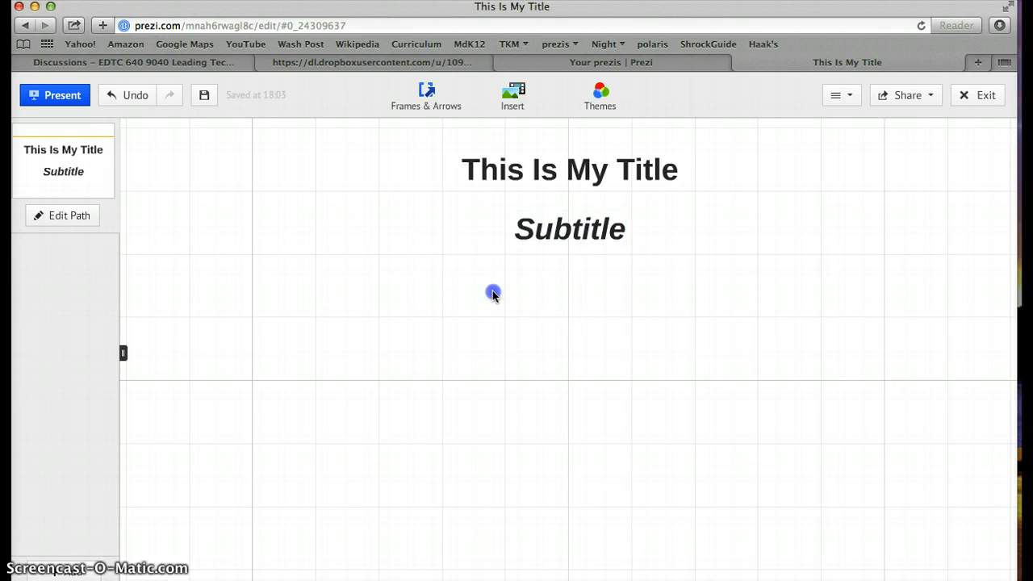
click(618, 275)
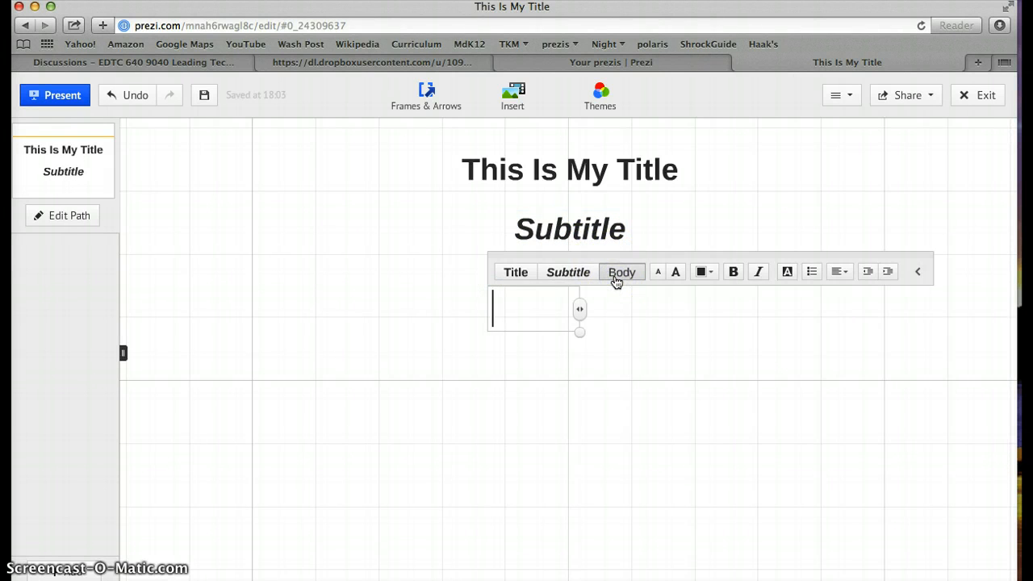
text(Body te)
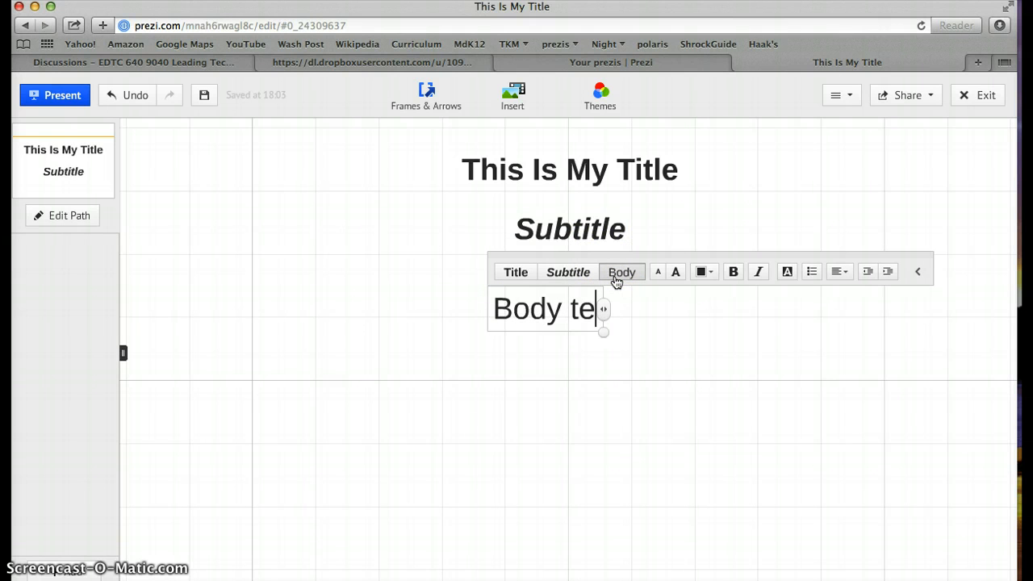
key(BackSpace)
key(BackSpace)
text(text goes here)
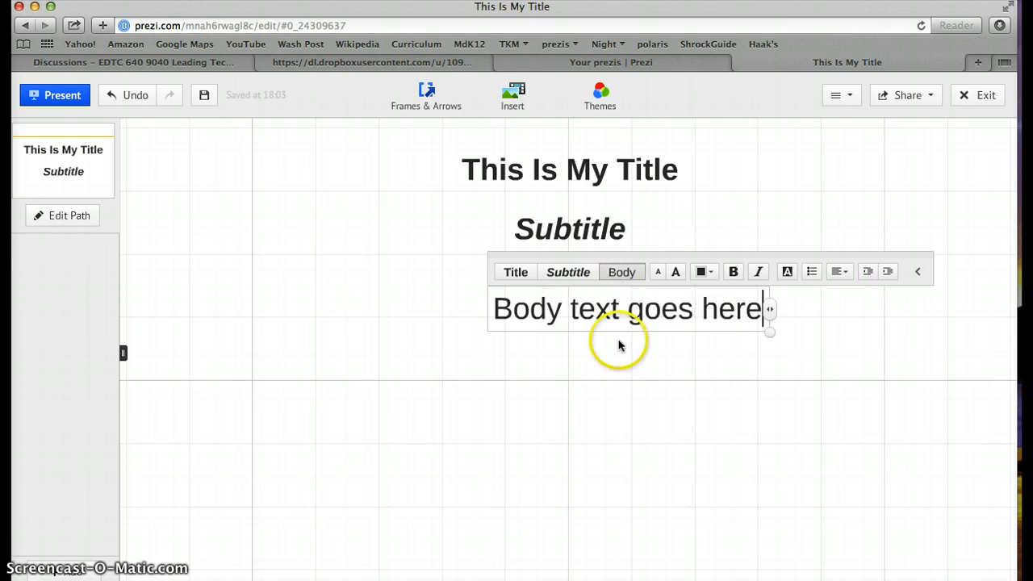
click(621, 361)
- Centre the body text under the title and lower the subtitle slightly to even out the line spacing
click(634, 317)
drag(634, 318, 580, 312)
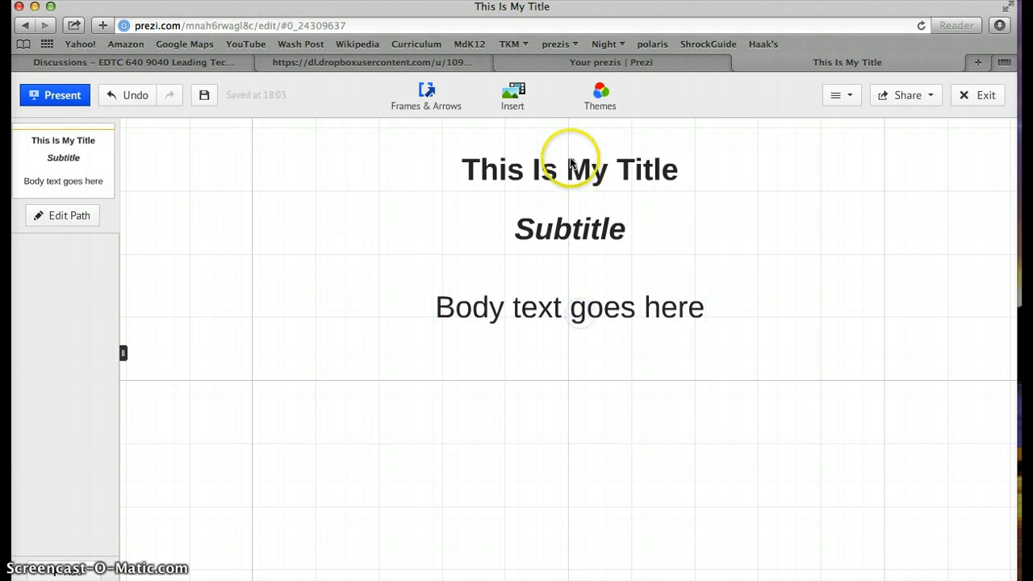
drag(570, 233, 569, 245)
click(570, 343)
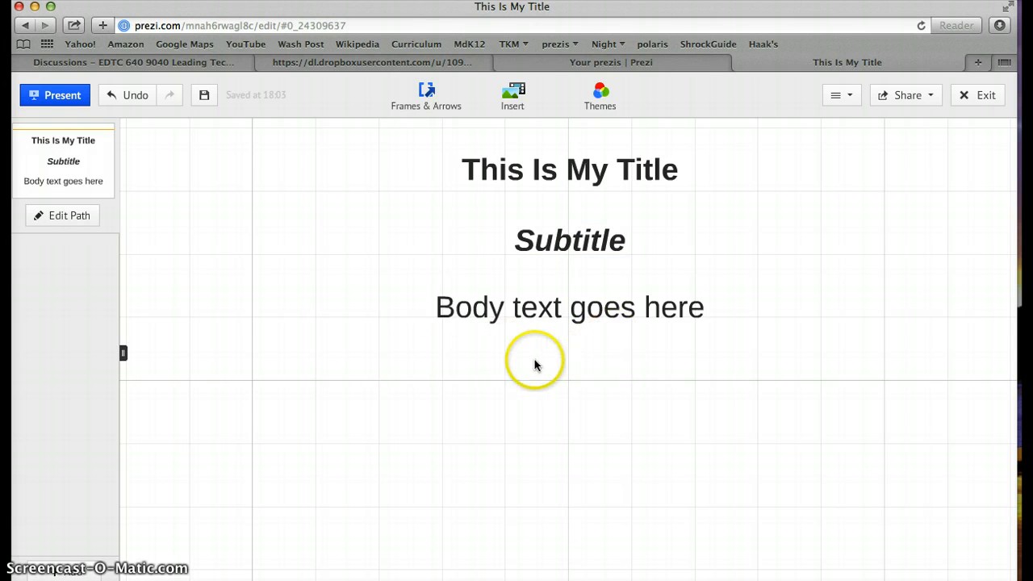
- Apply the Sunset theme to the presentation
drag(382, 336, 371, 396)
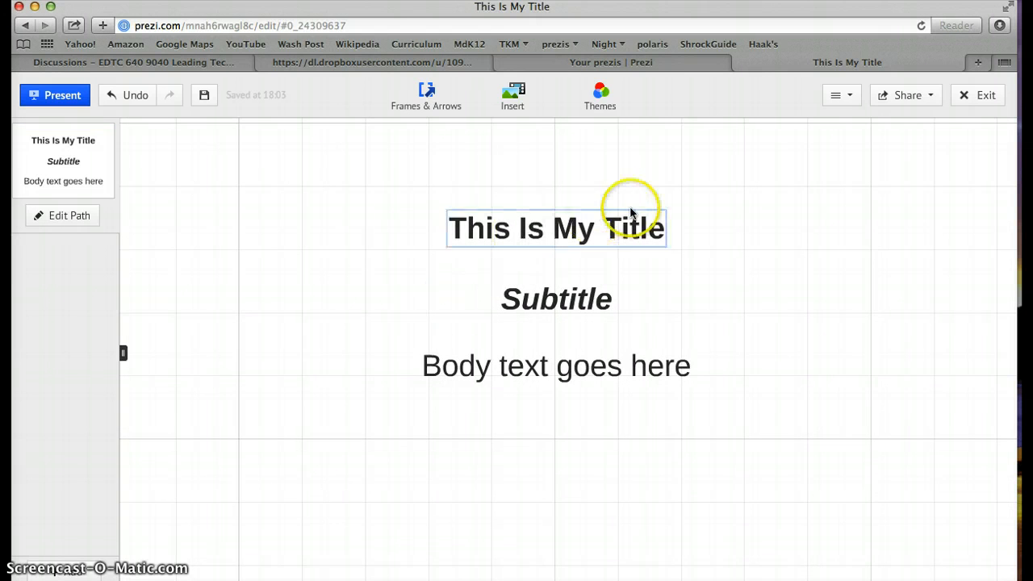
click(606, 107)
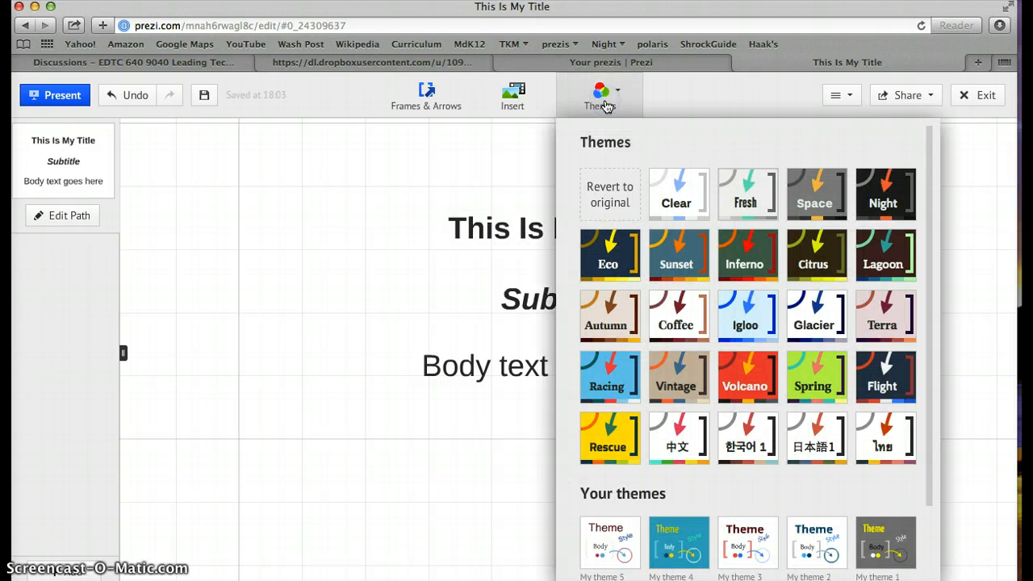
click(684, 265)
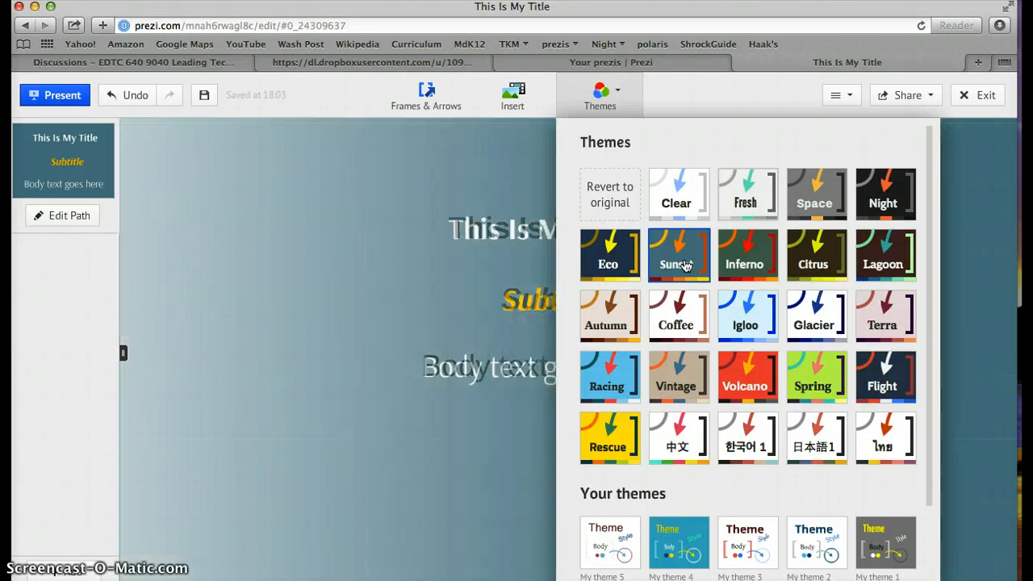
click(312, 346)
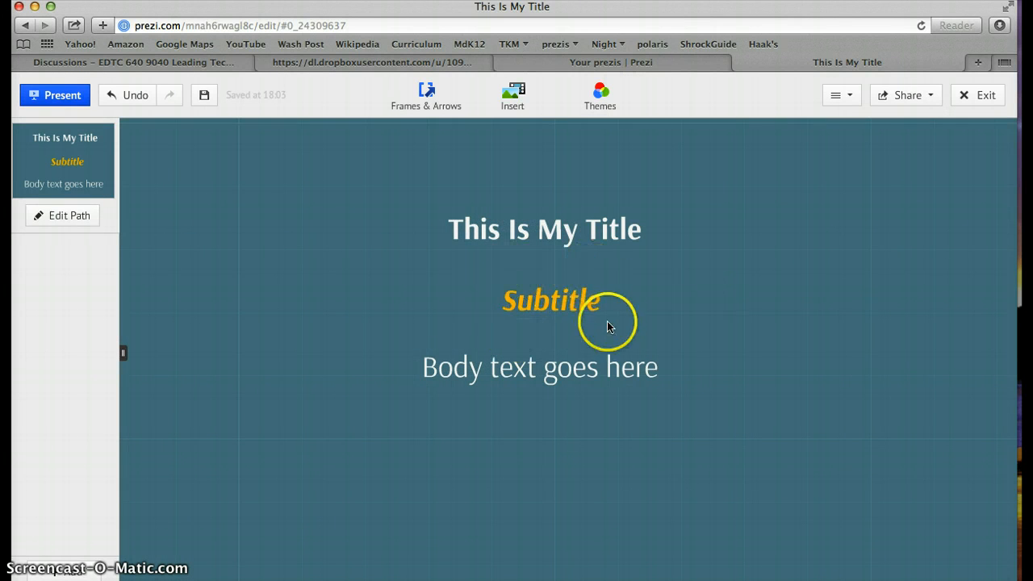
- Apply the Spring theme to the presentation
click(608, 91)
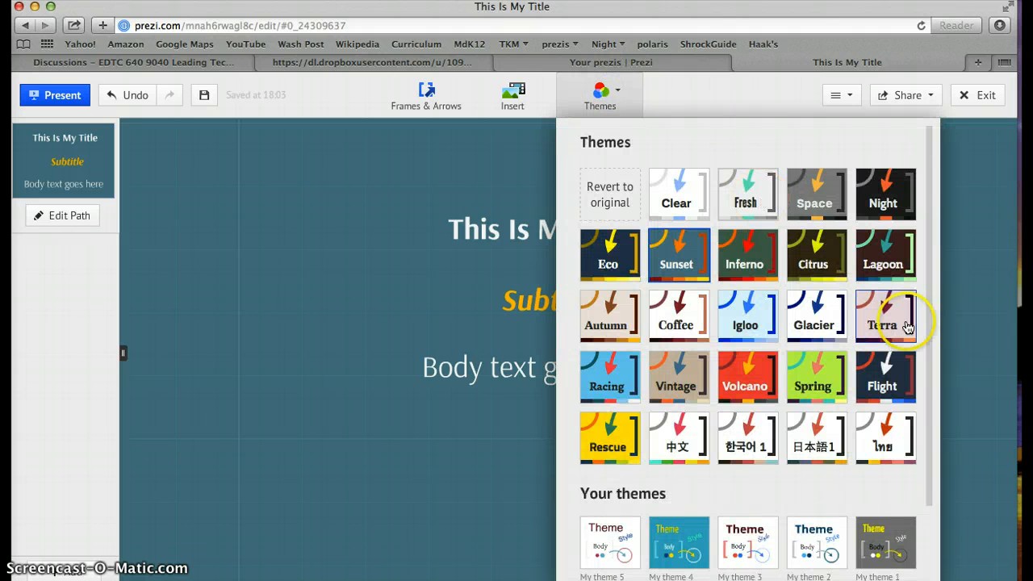
click(804, 384)
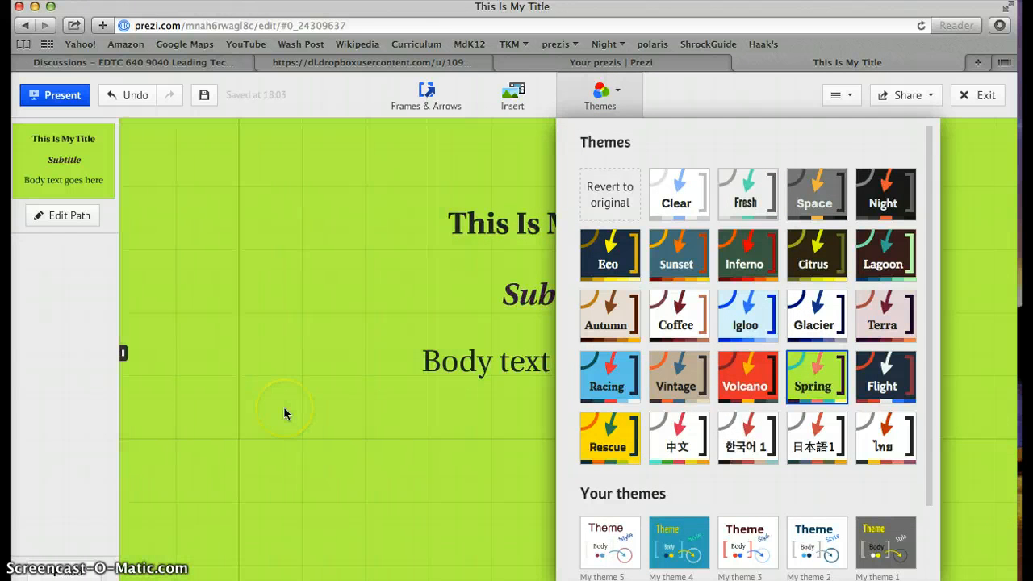
click(284, 407)
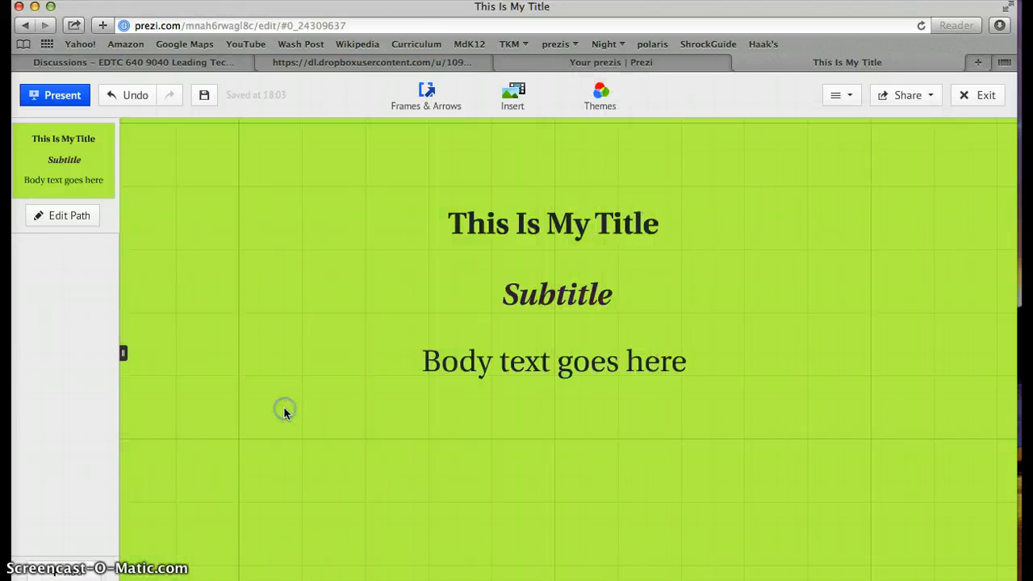
- Colour the whole title text "This Is My Title" red
click(629, 216)
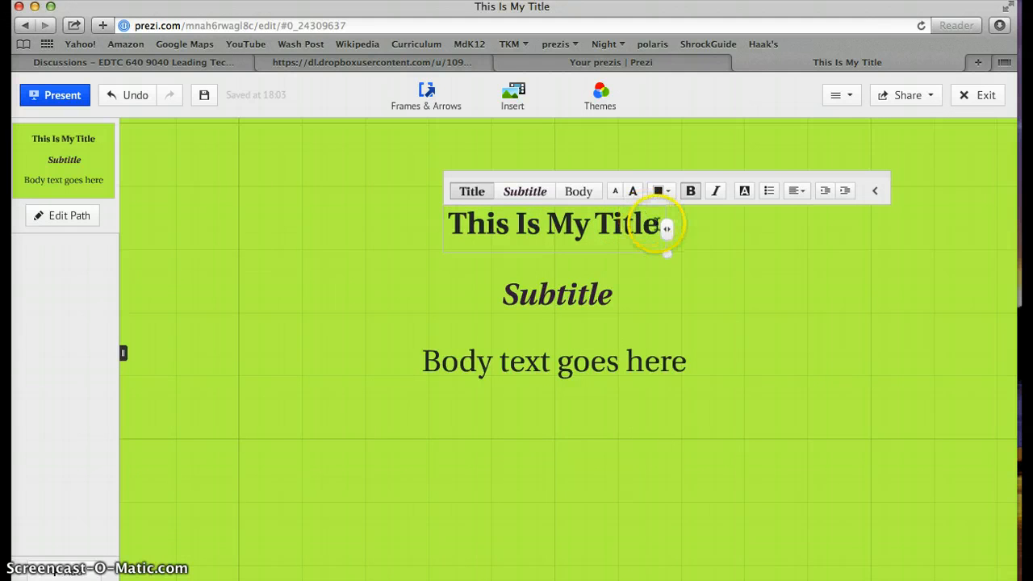
drag(662, 227, 447, 228)
click(665, 191)
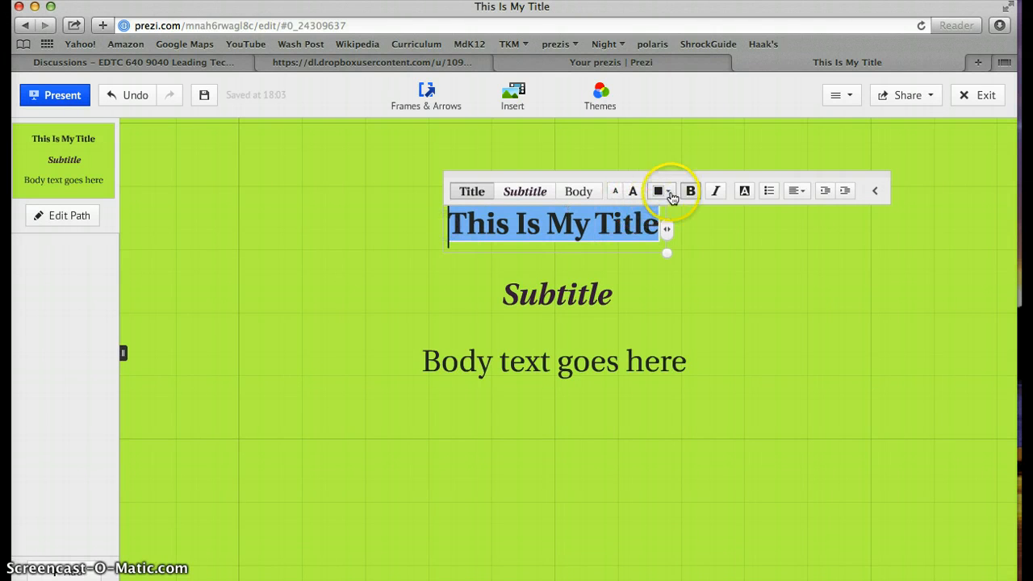
click(625, 150)
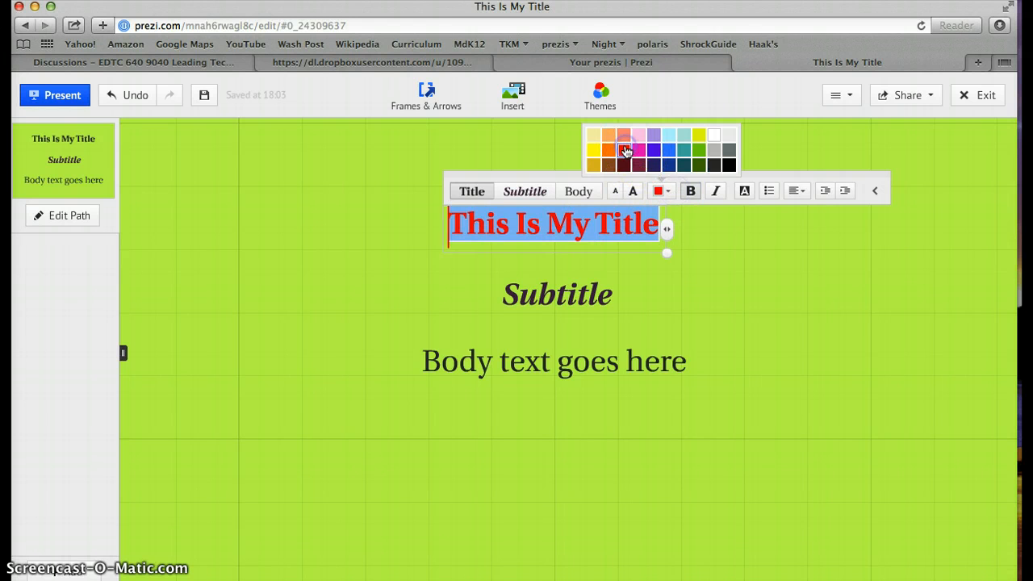
click(723, 236)
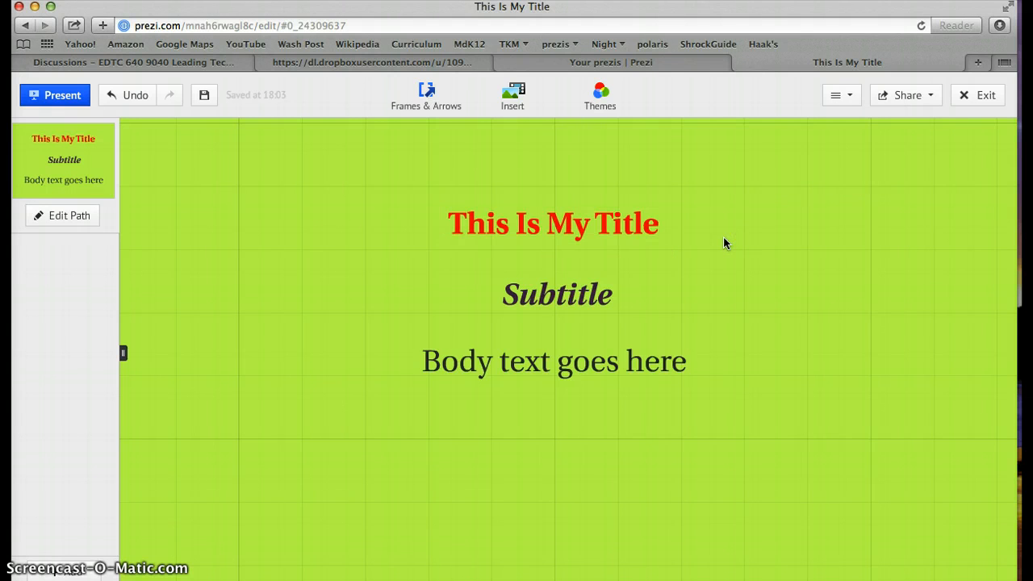
- Move the title slightly higher, keeping it centred above the subtitle
click(558, 209)
drag(558, 208, 564, 192)
click(561, 199)
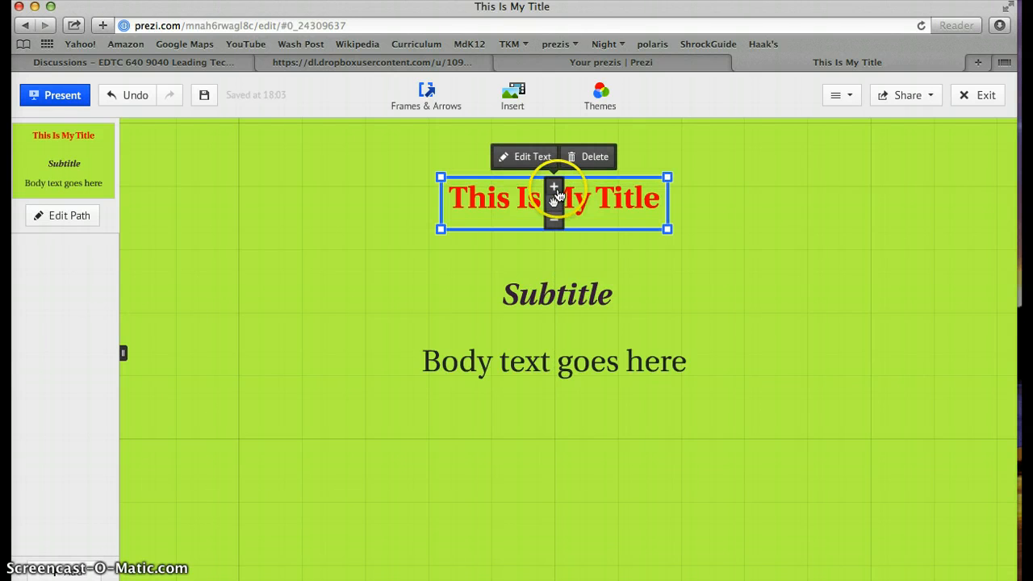
- Enlarge the title by two increments, and reduce it again by two increments
click(554, 187)
click(553, 187)
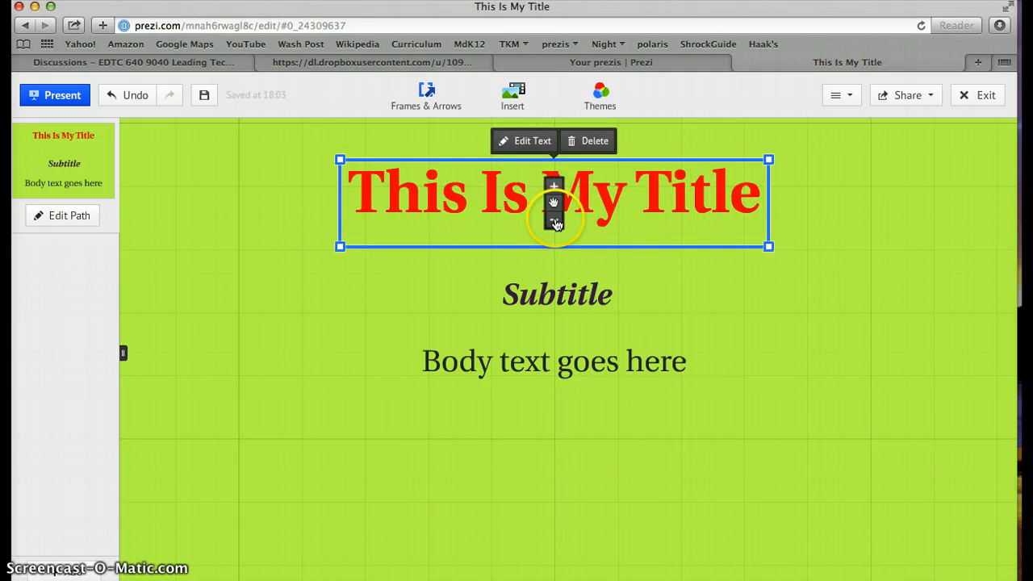
click(554, 220)
click(555, 222)
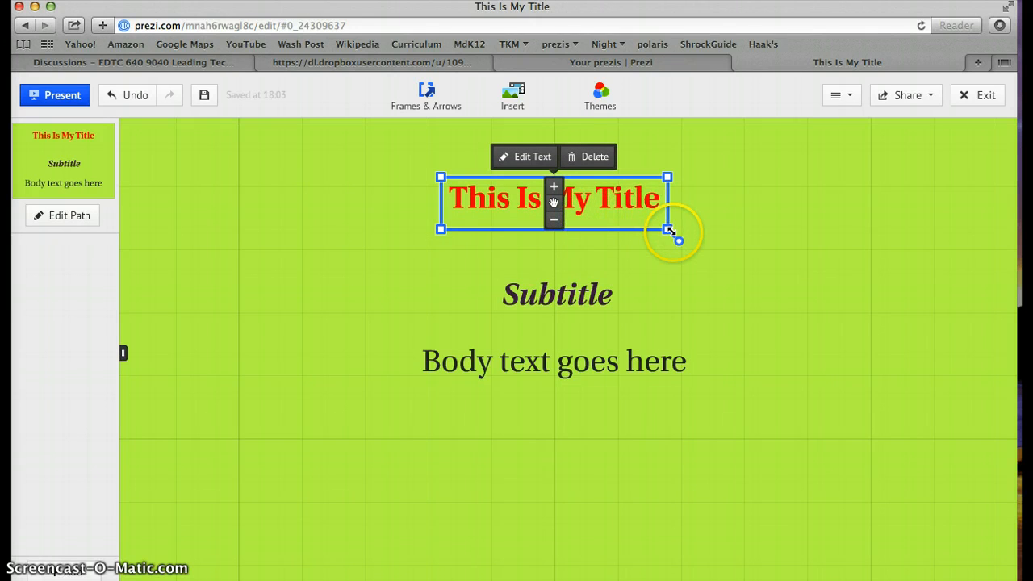
- Scale the title up moderately so it is wider than the body text
drag(668, 230, 712, 250)
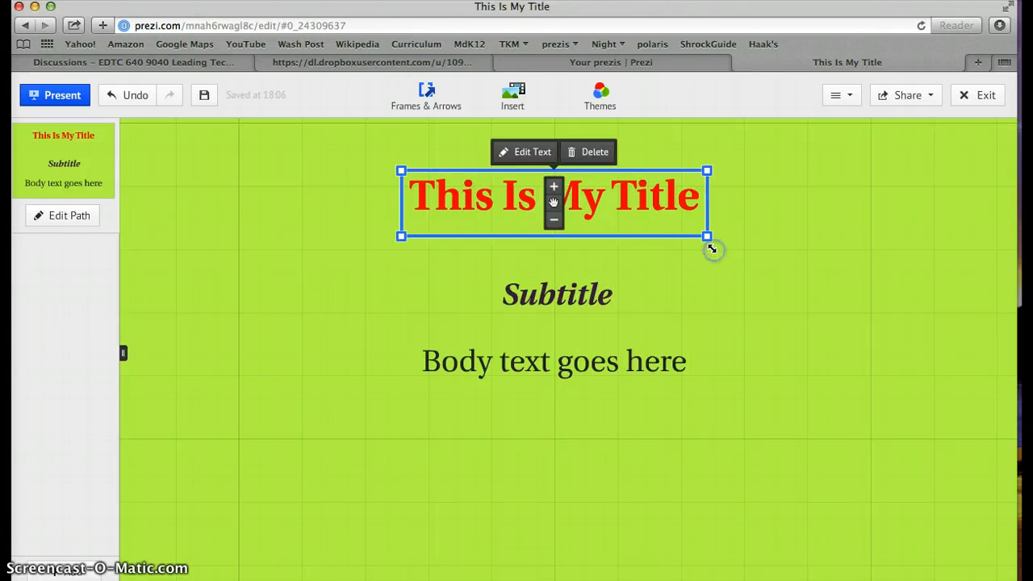
click(773, 343)
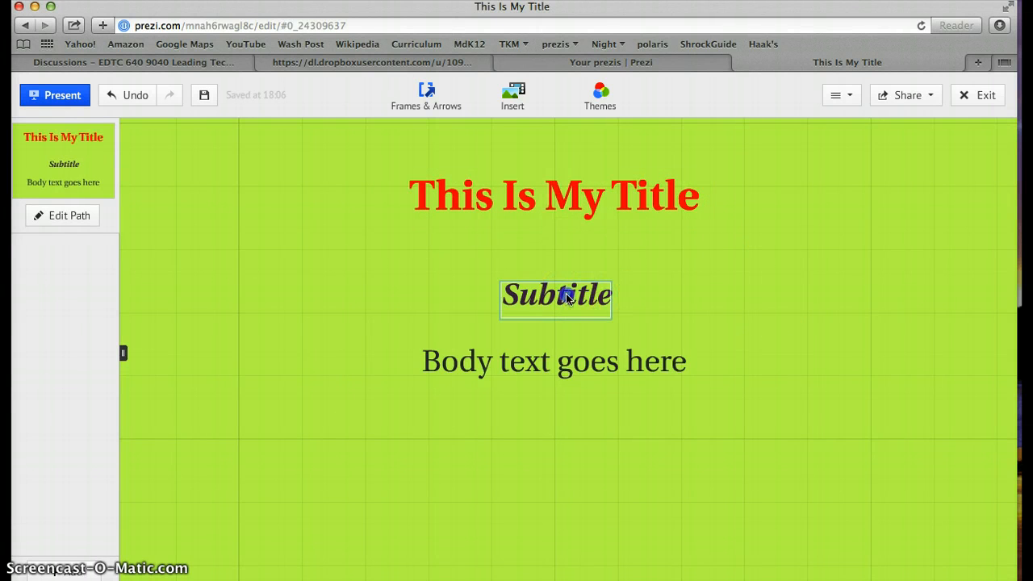
- Try a larger size for the subtitle and scale it back down
click(601, 289)
drag(619, 274, 635, 251)
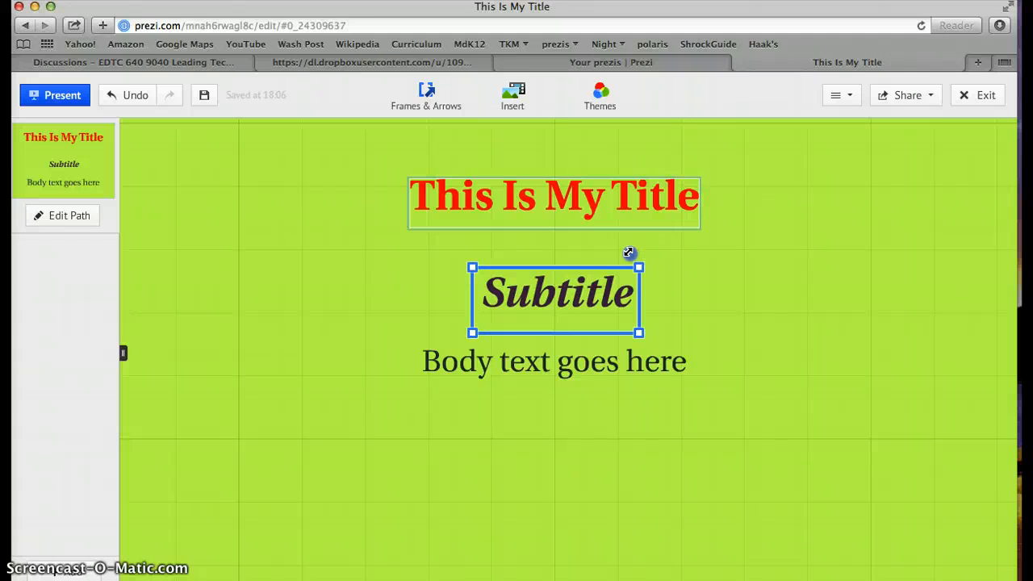
drag(627, 252, 618, 275)
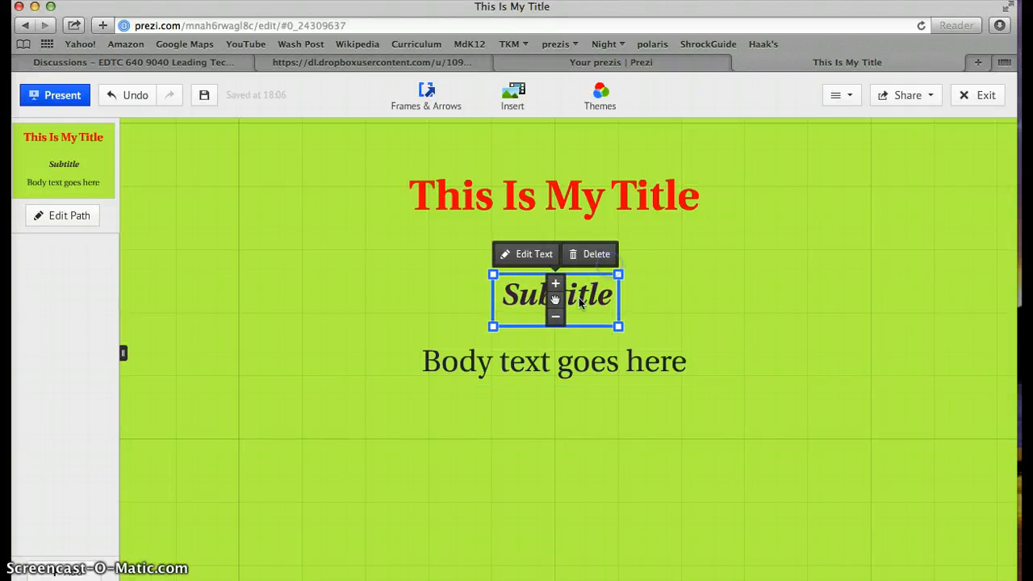
- Move the subtitle and the body text up closer to the title, keeping both centred under it
drag(555, 303, 554, 280)
drag(546, 377, 548, 347)
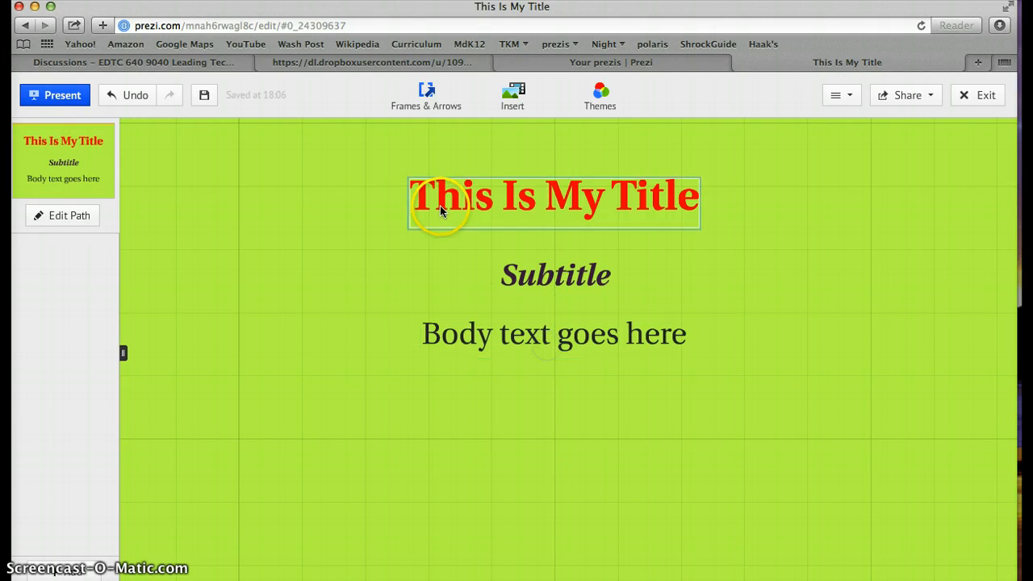
click(413, 180)
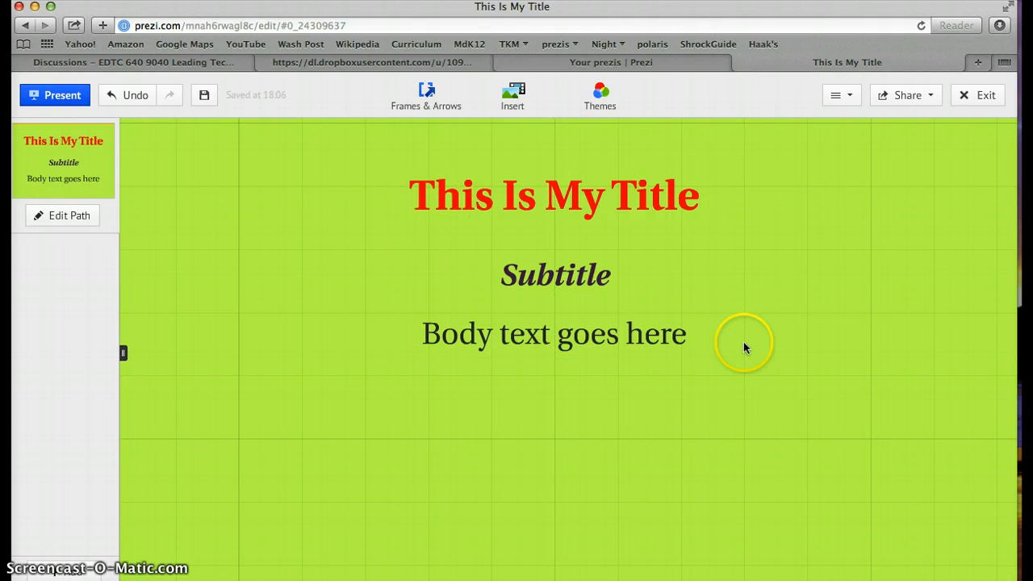
- Draw a rectangle frame around the title, subtitle and body text
click(426, 95)
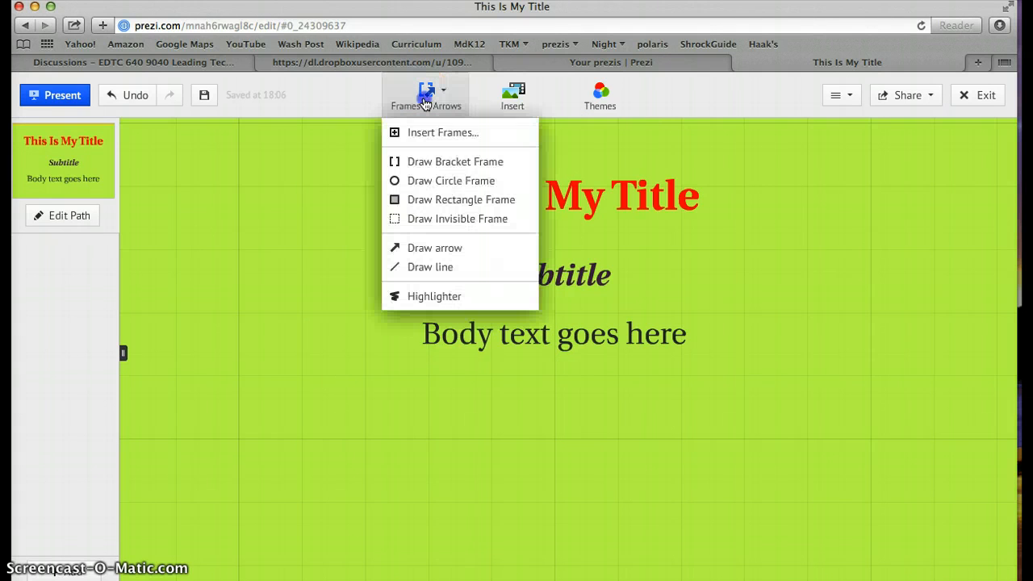
click(440, 202)
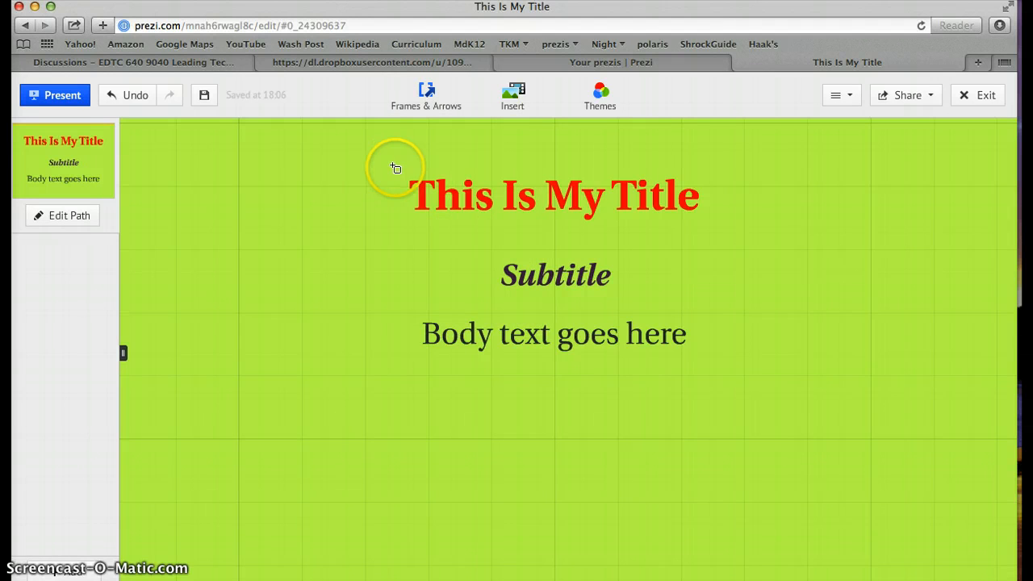
drag(394, 168, 714, 367)
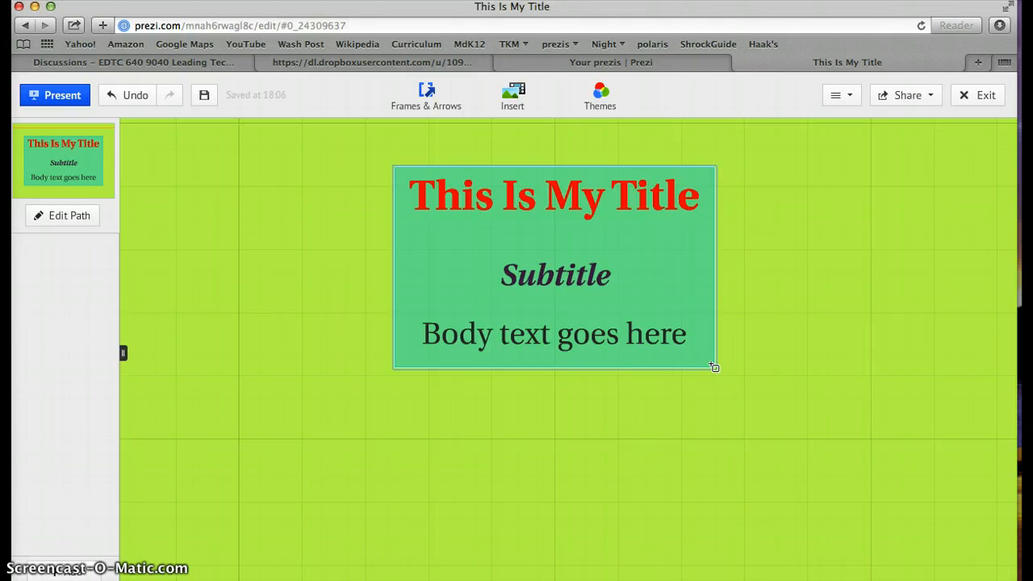
click(757, 370)
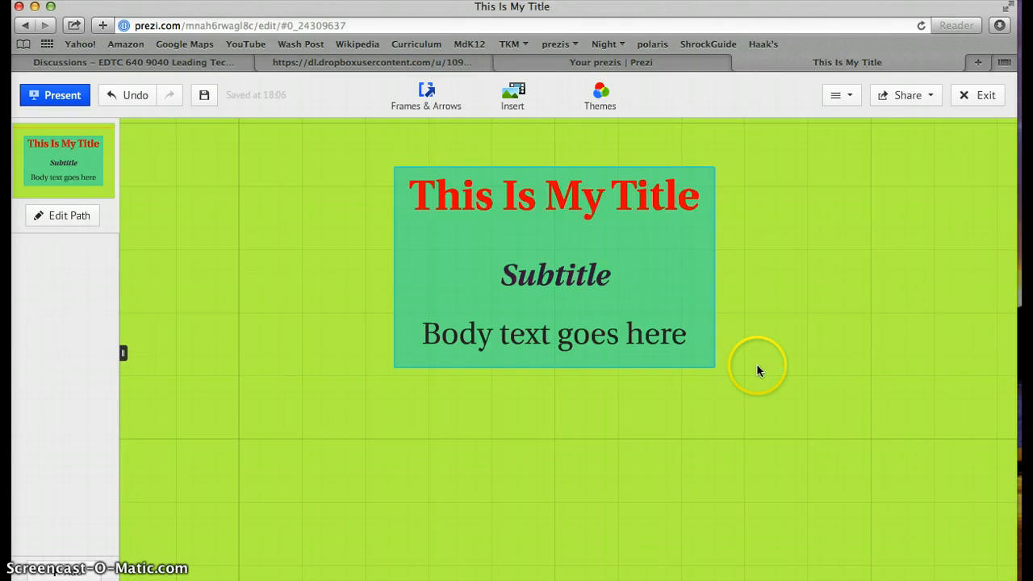
- Search Google Images for "baseball" and insert the picture of a single baseball on a white background
click(518, 99)
click(525, 137)
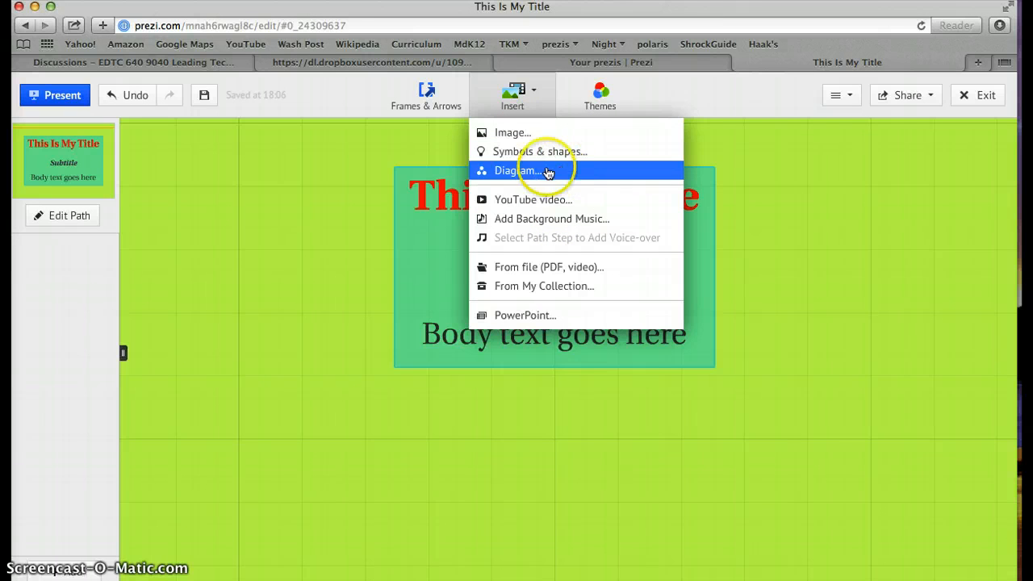
click(515, 134)
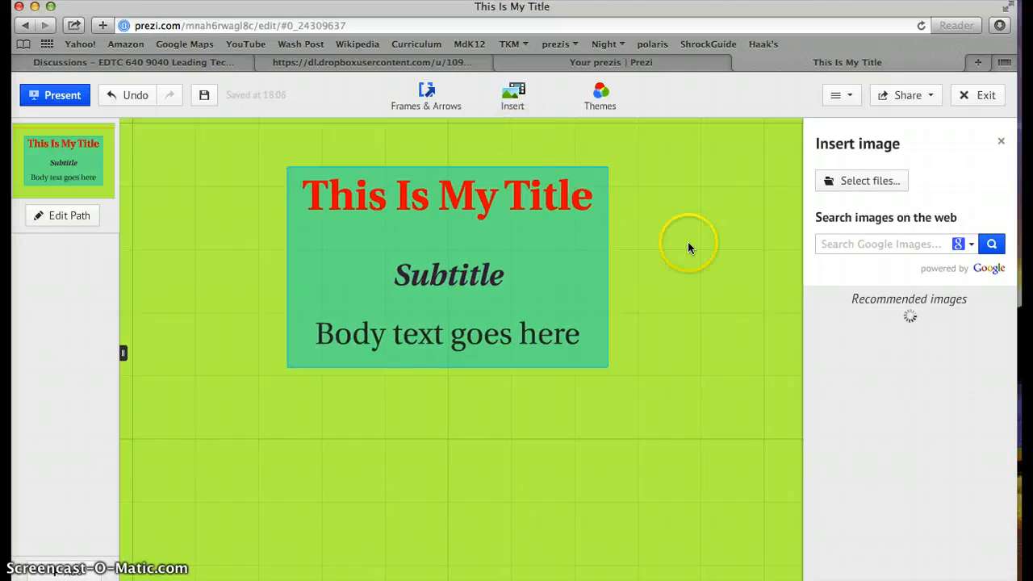
click(859, 244)
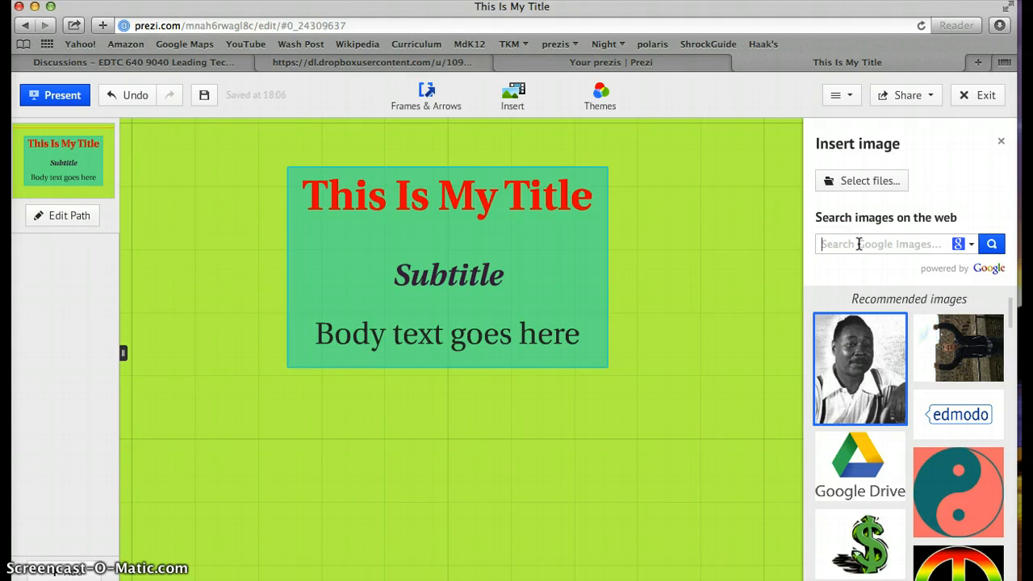
text(ba)
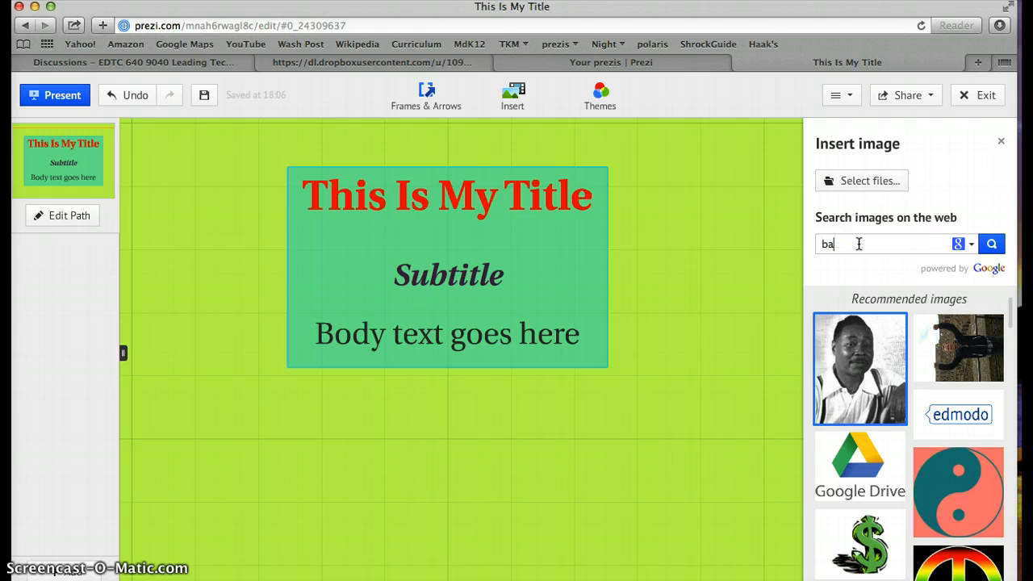
text(sebal)
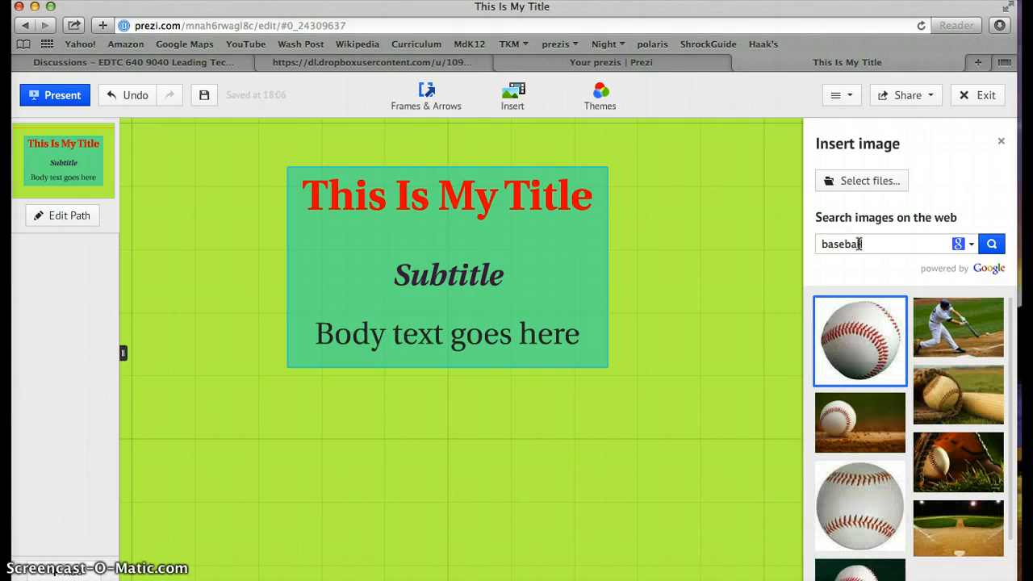
text(l)
click(857, 343)
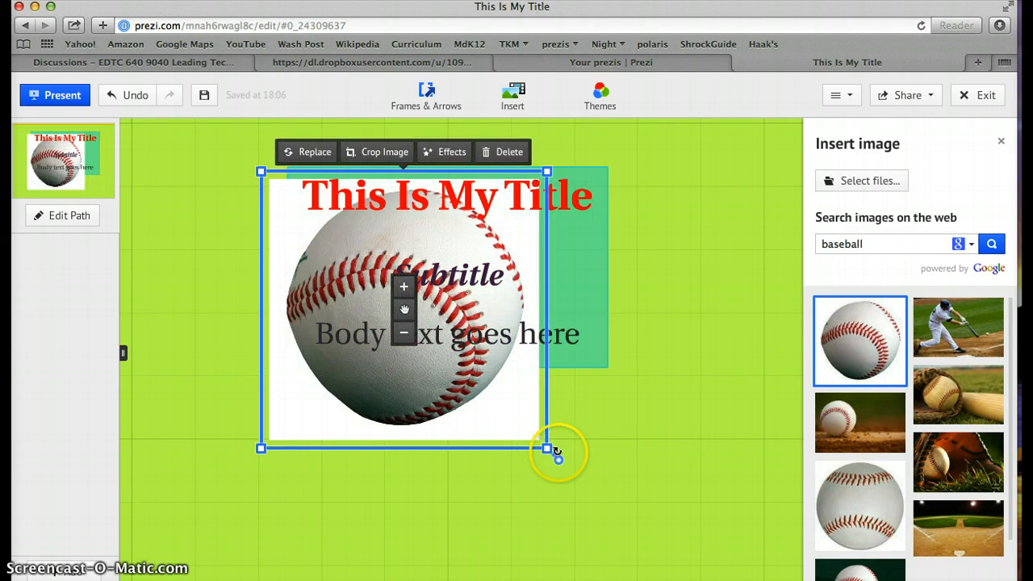
- Shrink the baseball image to less than half its size and place it centred below the rectangle frame
drag(553, 453, 468, 365)
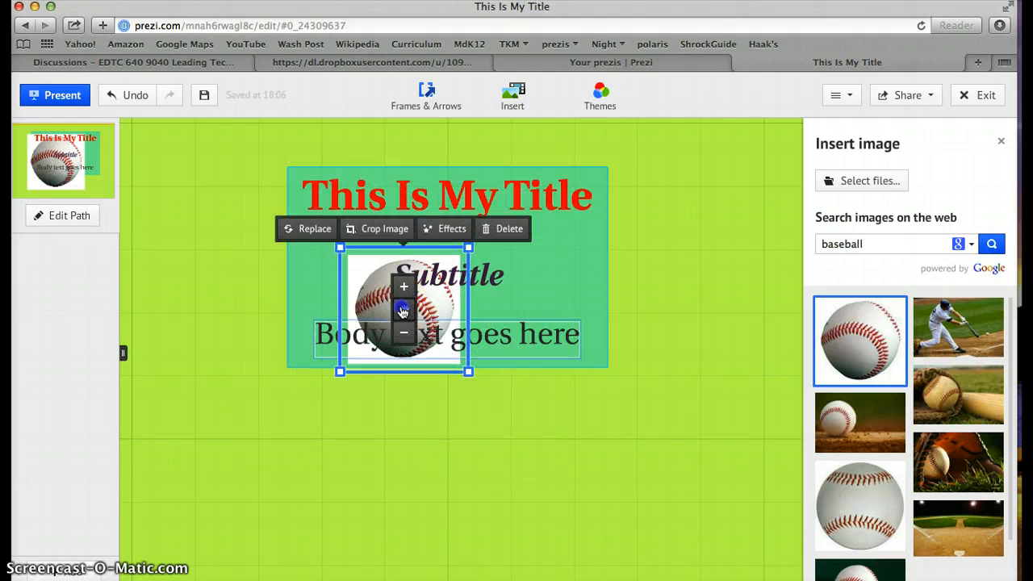
drag(402, 310, 447, 451)
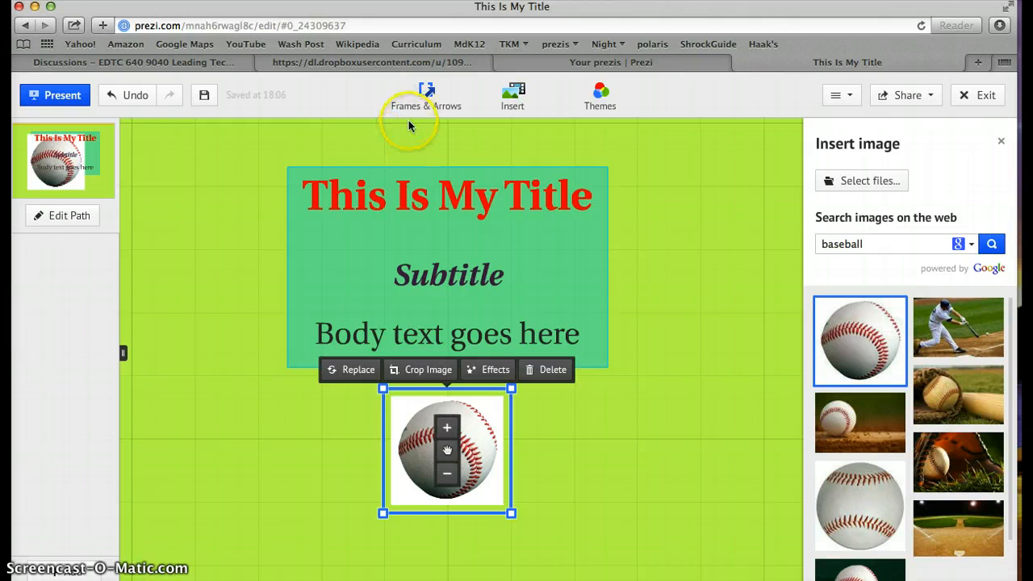
click(197, 244)
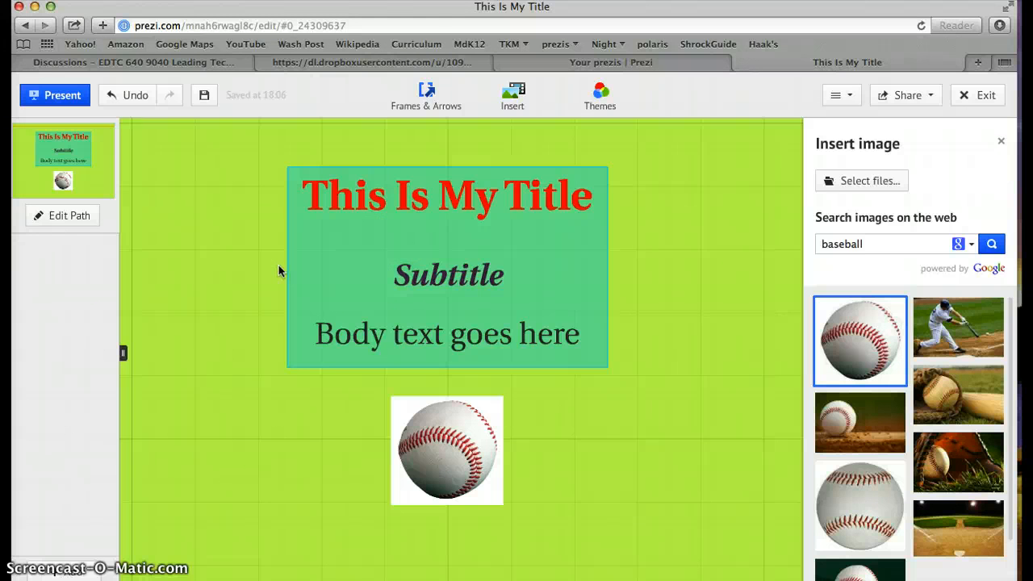
- Set the presentation path to the rectangle frame first and the baseball image second, finish path editing and dismiss the image insertion options
click(66, 216)
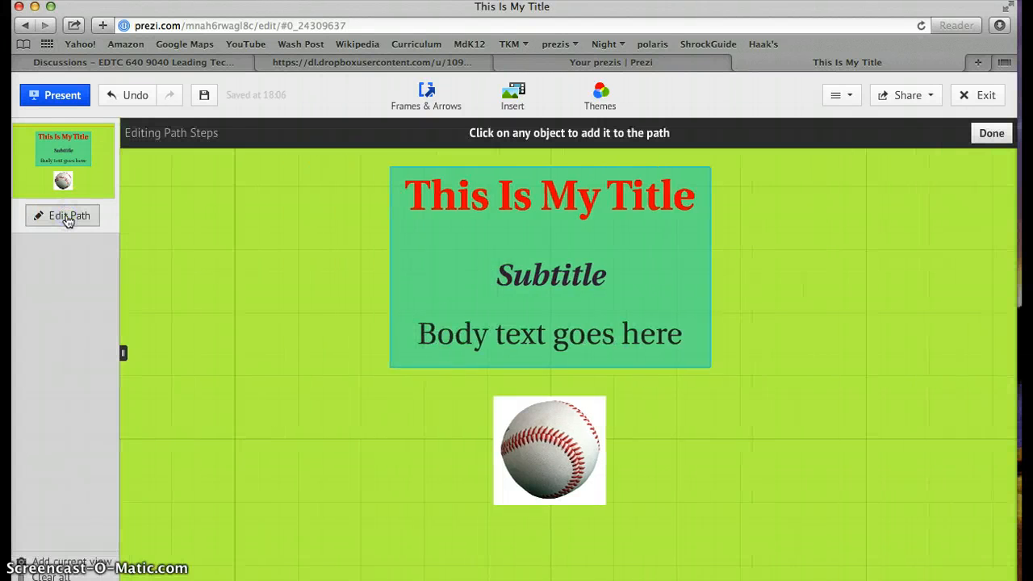
click(404, 255)
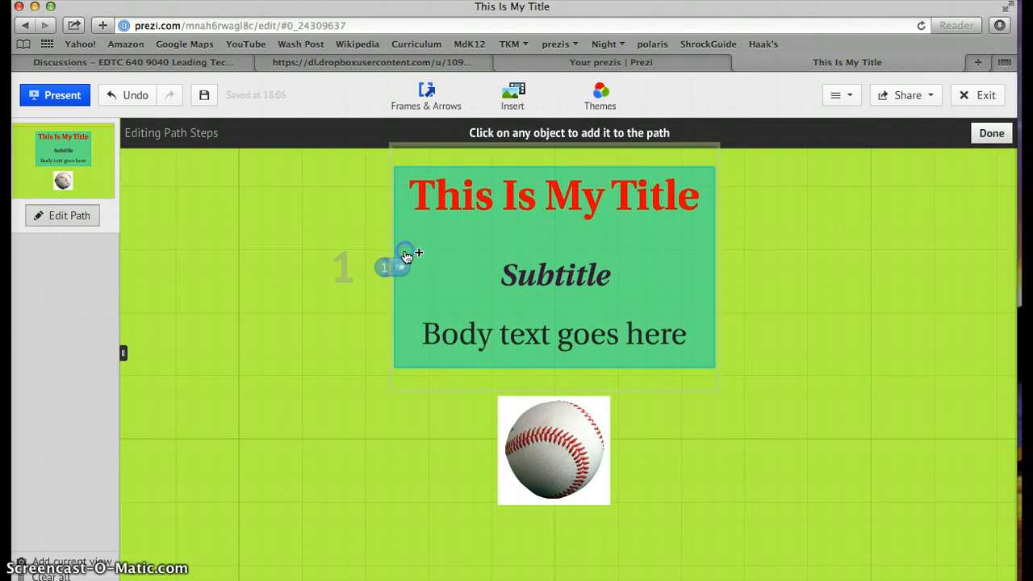
click(537, 458)
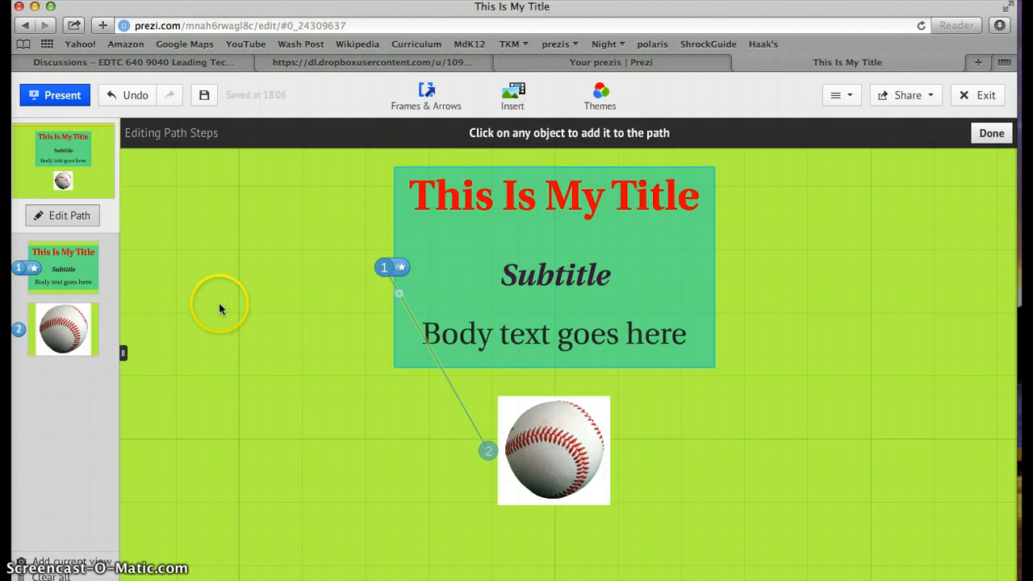
click(71, 215)
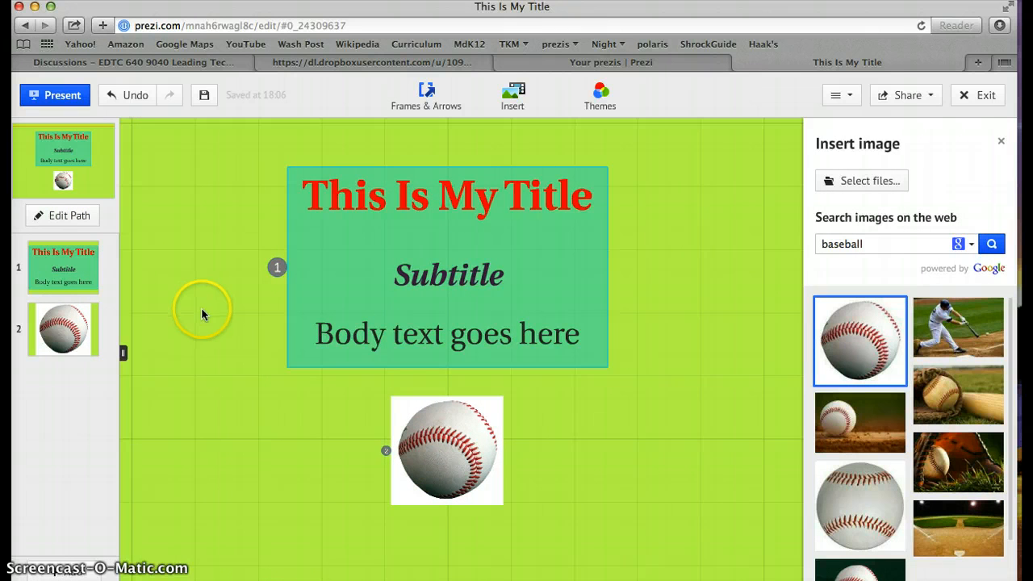
click(1000, 142)
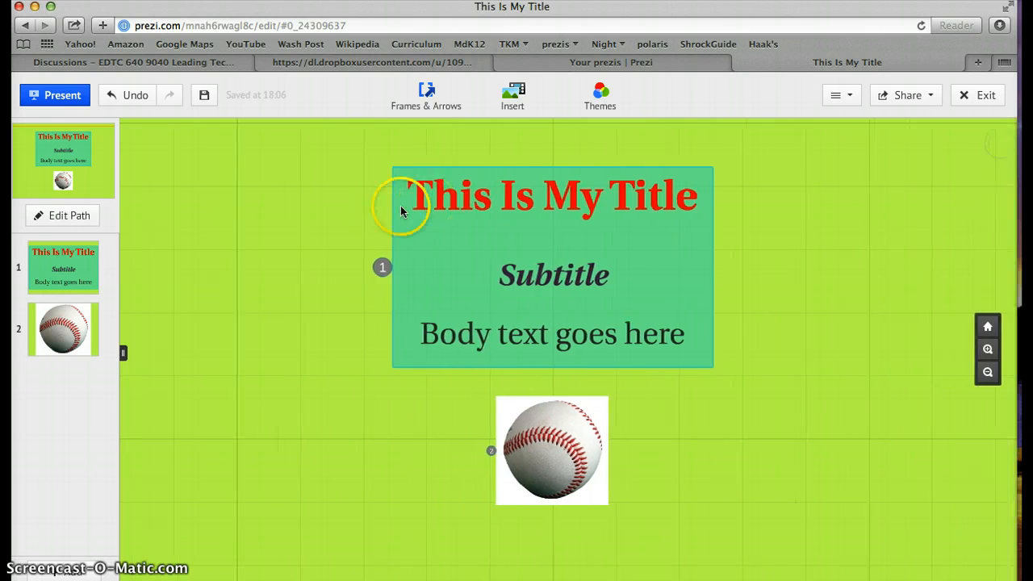
- Present the prezi in full screen with keyboard controls allowed and advance along the path from the frame to the baseball image
click(53, 95)
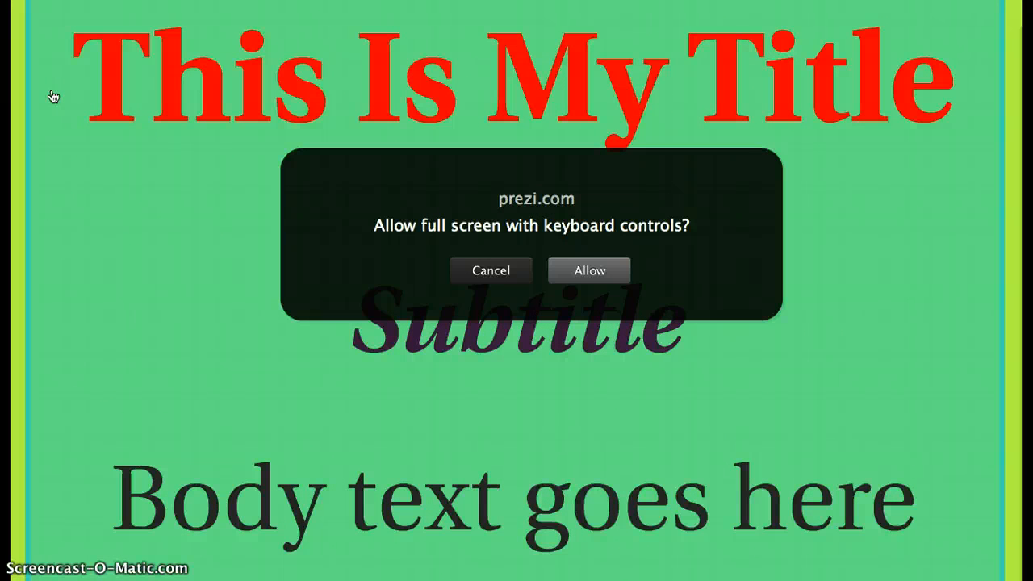
click(589, 271)
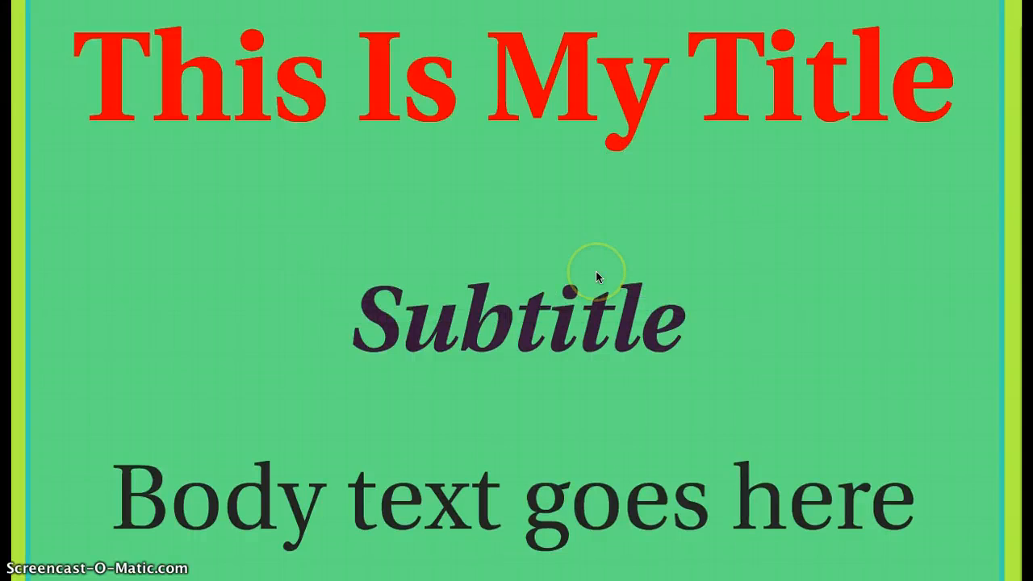
click(595, 271)
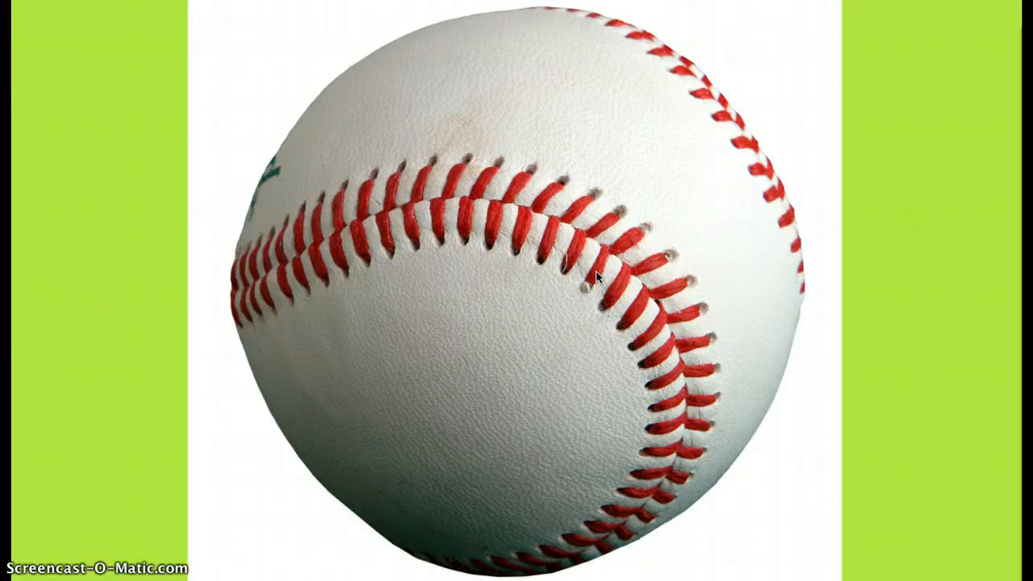
click(529, 258)
click(466, 241)
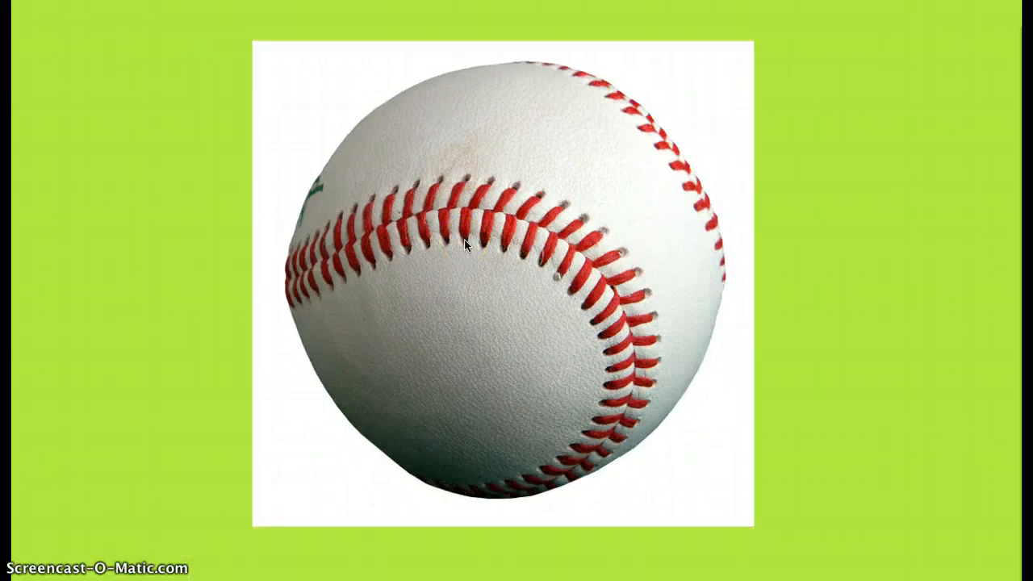
- Examine the whole canvas around the frame and baseball at different magnifications in the full-screen presentation, and return to the editor
drag(684, 277, 668, 467)
scroll(668, 463, down, 5)
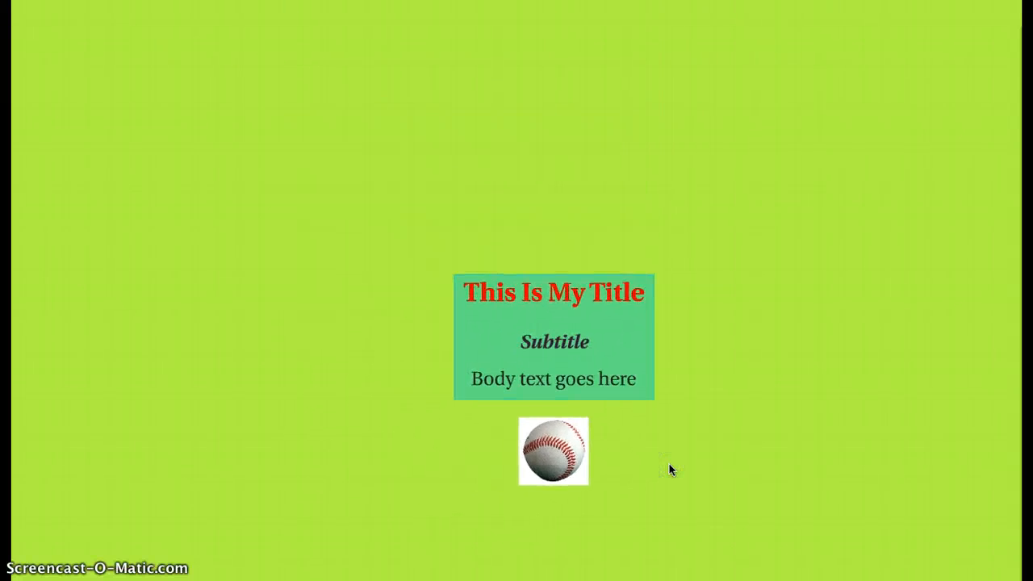
drag(721, 475, 642, 350)
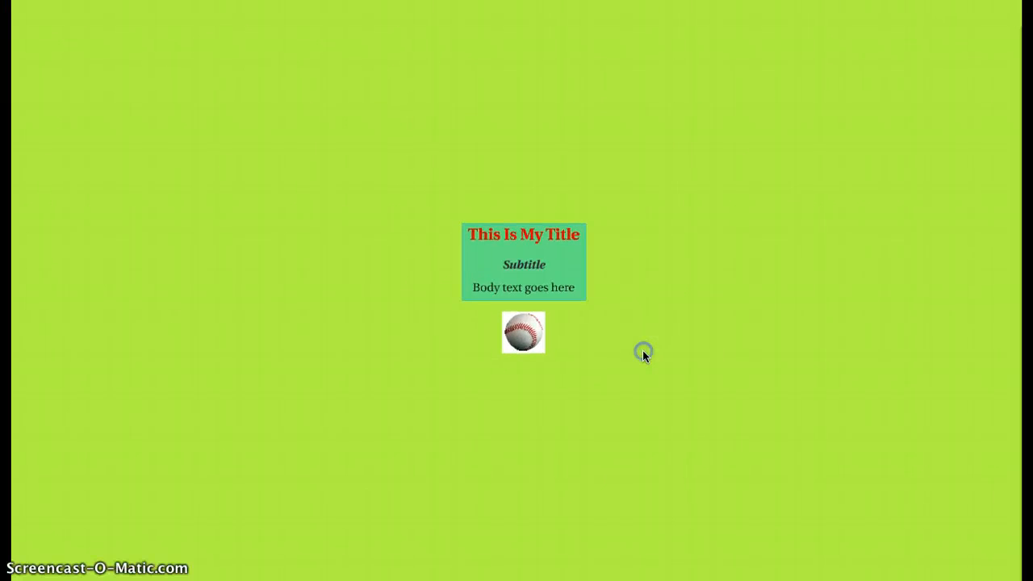
scroll(642, 350, down, 4)
scroll(643, 350, down, 5)
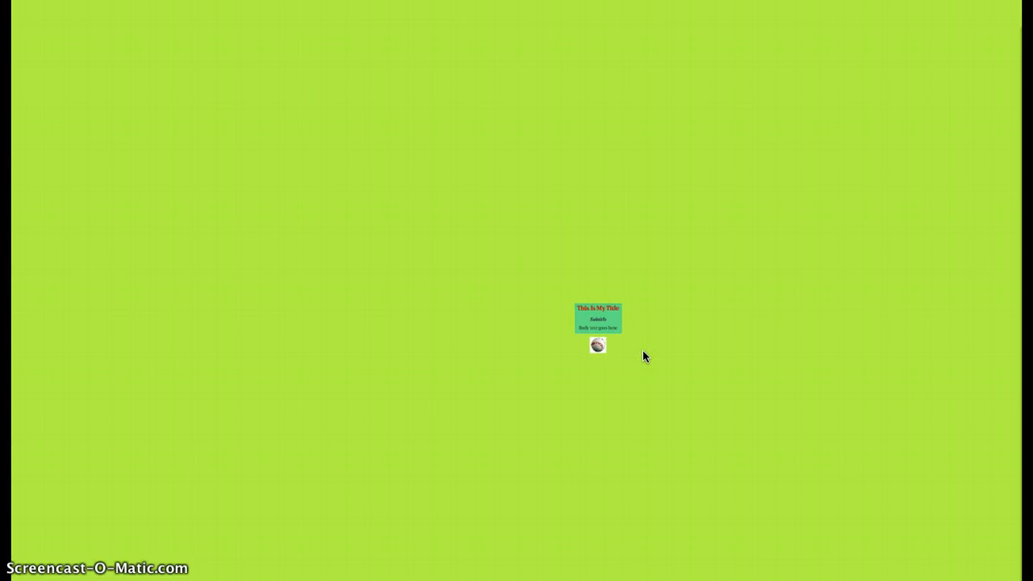
scroll(705, 344, down, 2)
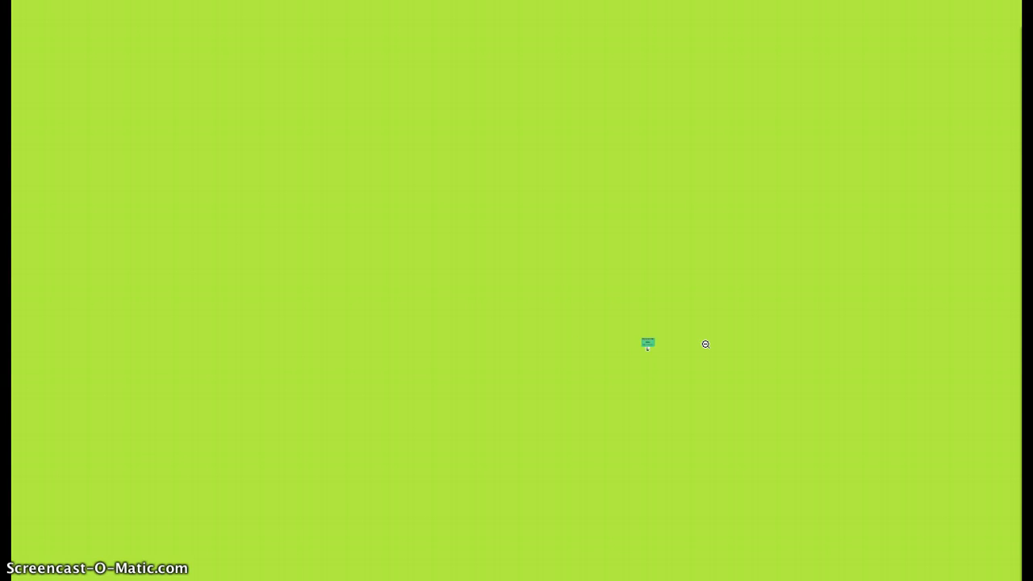
scroll(705, 343, up, 3)
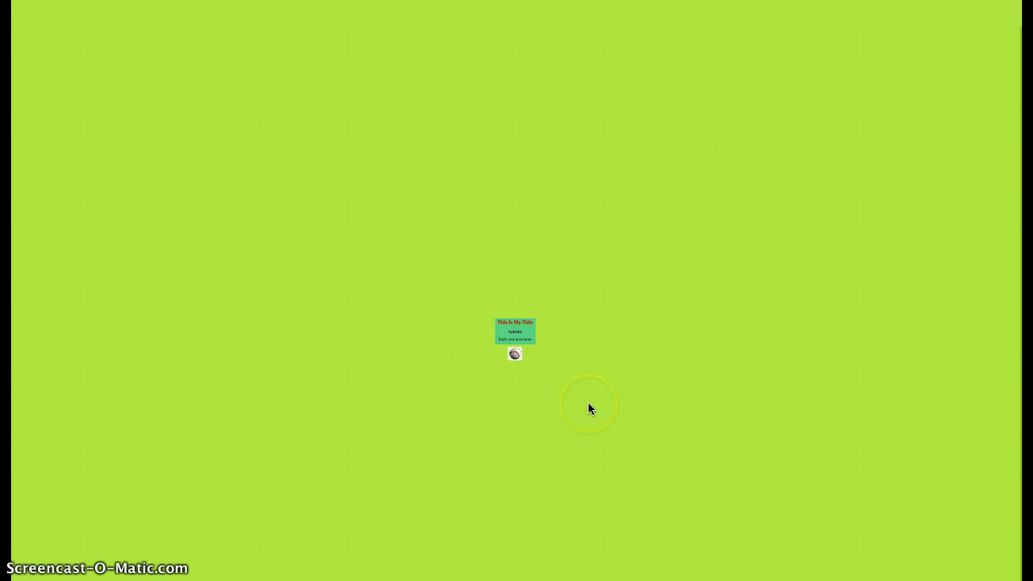
scroll(588, 403, down, 2)
scroll(588, 402, up, 4)
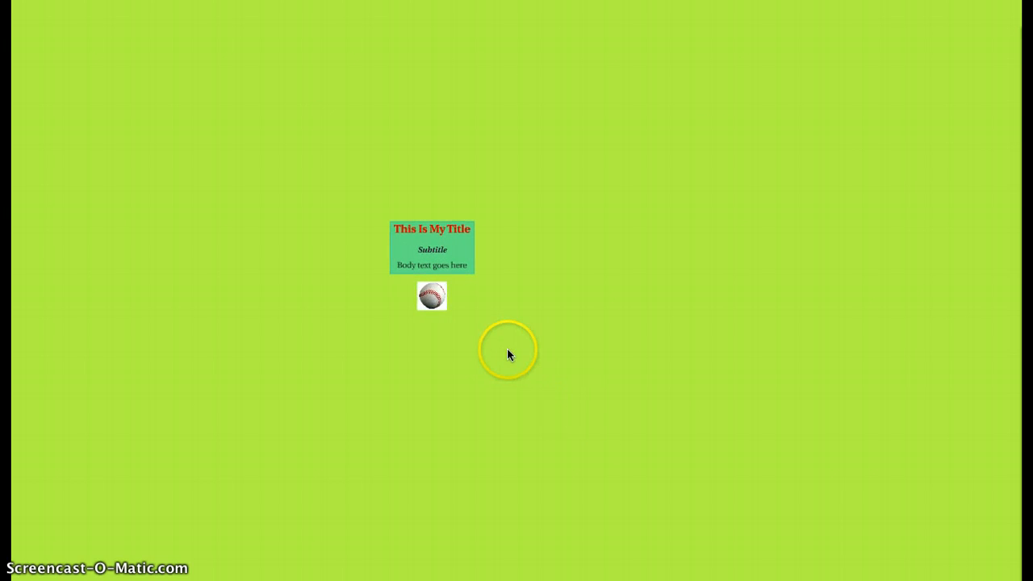
drag(508, 349, 621, 460)
scroll(634, 371, down, 2)
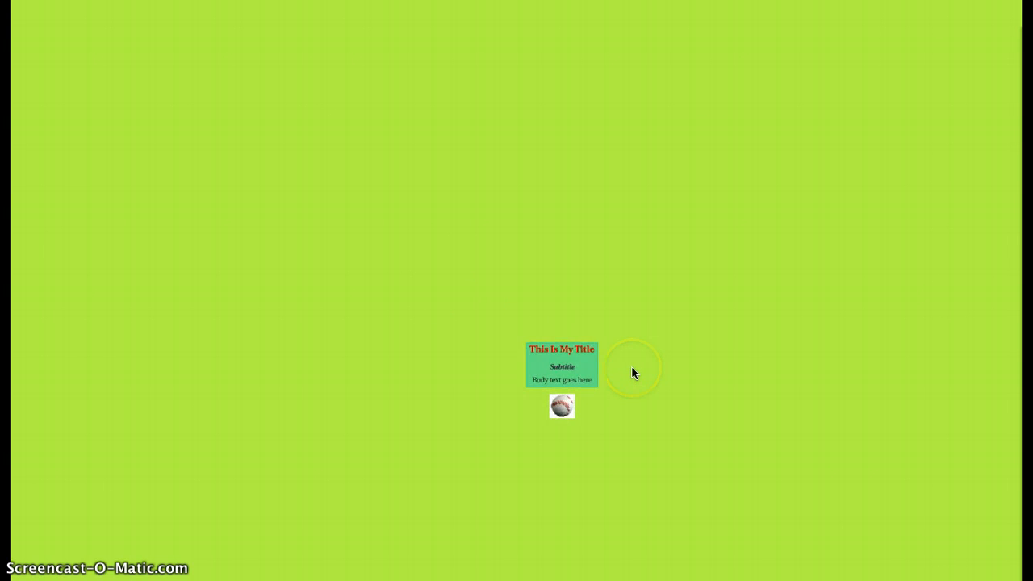
scroll(633, 371, up, 4)
drag(622, 429, 621, 324)
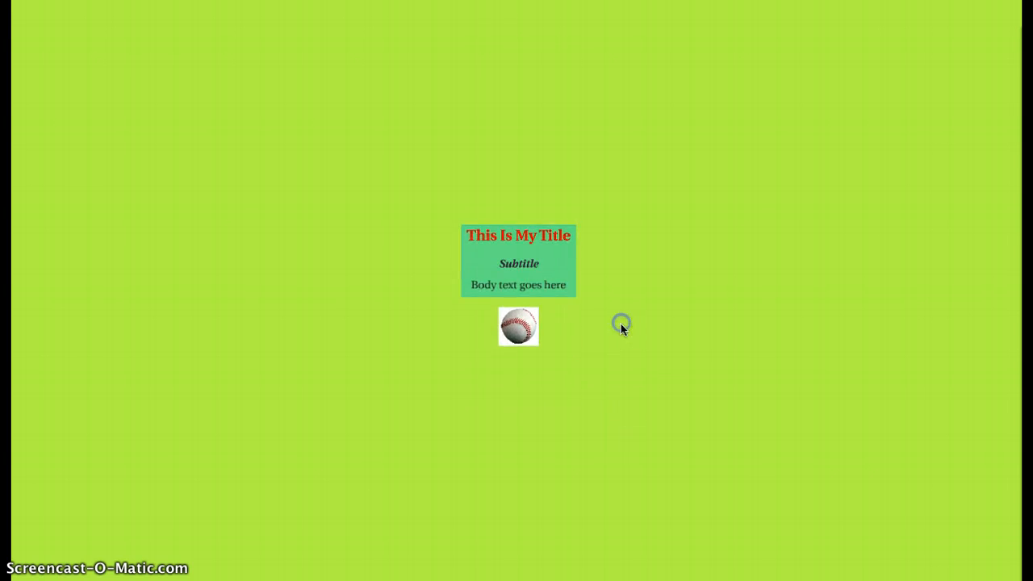
scroll(621, 325, down, 2)
scroll(621, 324, up, 2)
scroll(621, 329, up, 3)
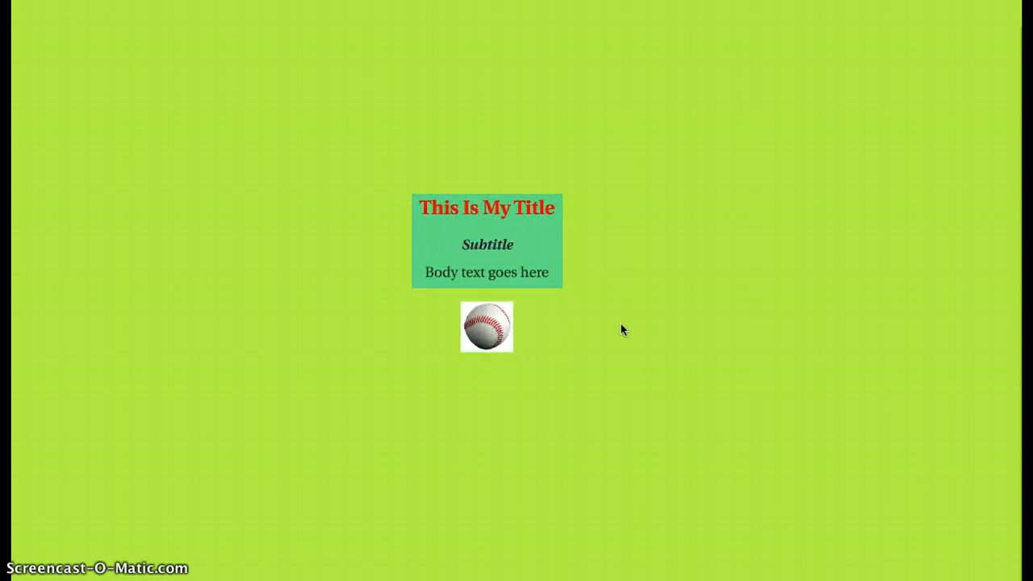
key(Escape)
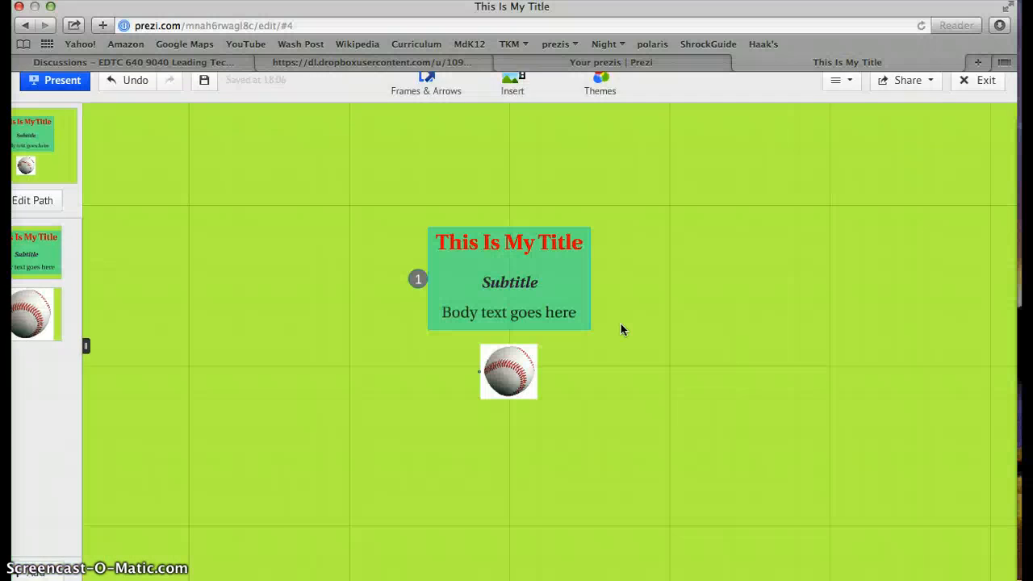